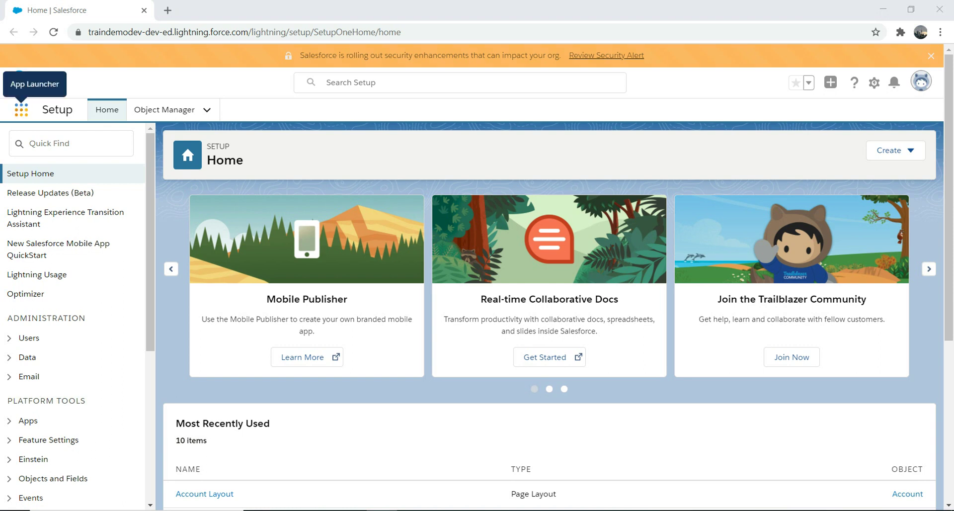
- Search the available apps and items for "repor" and open Reports
{"action": "left_click", "coordinate": [21, 109]}
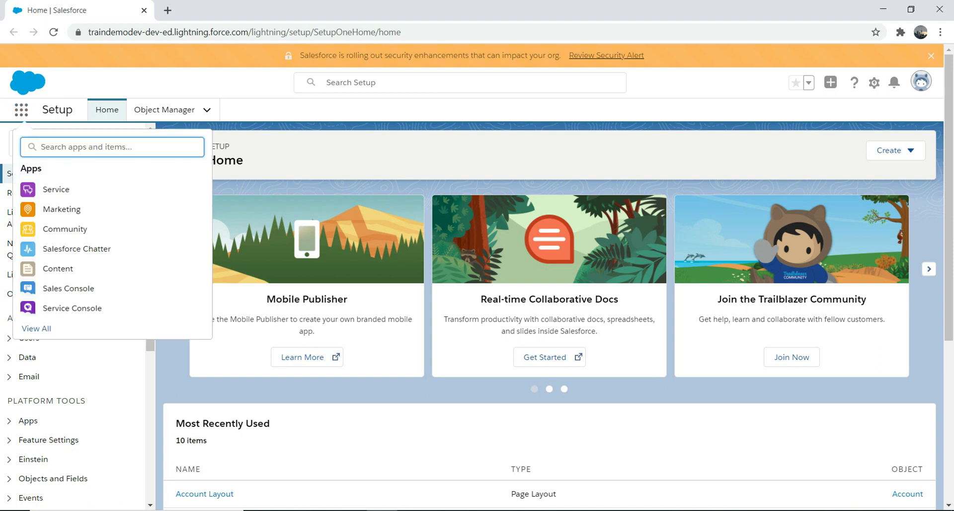
{"action": "type", "text": "repor"}
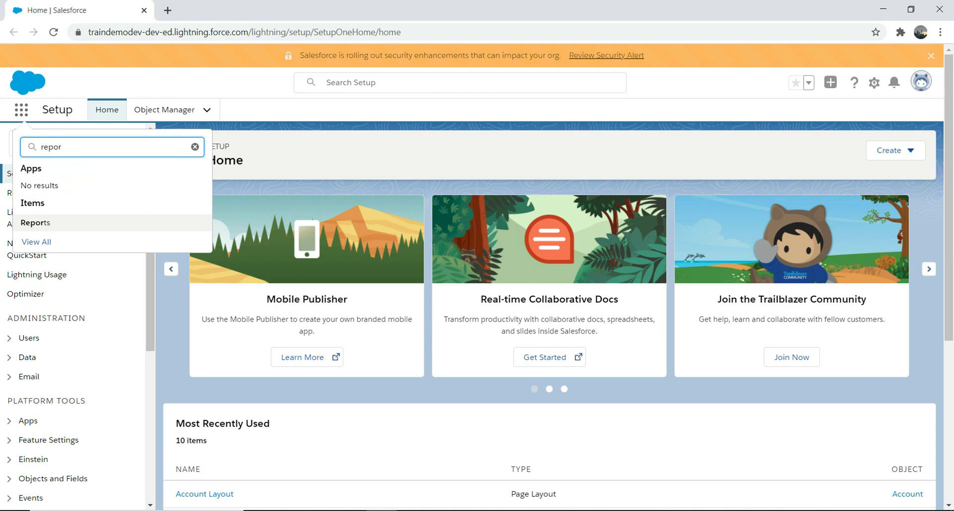
{"action": "left_click", "coordinate": [36, 223]}
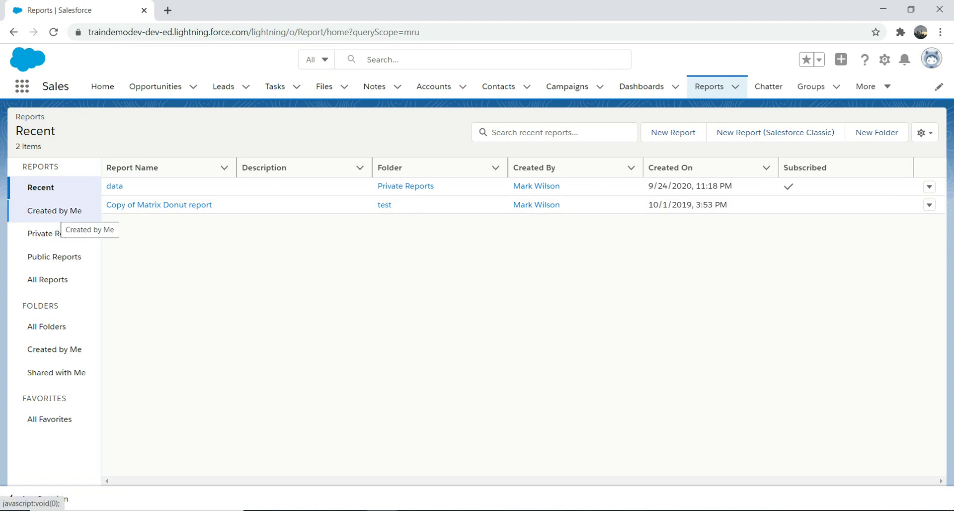
- Look through the private, public and all reports lists, ending with the reports created by the current account
{"action": "left_click", "coordinate": [54, 213]}
{"action": "left_click", "coordinate": [56, 234]}
{"action": "left_click", "coordinate": [55, 257]}
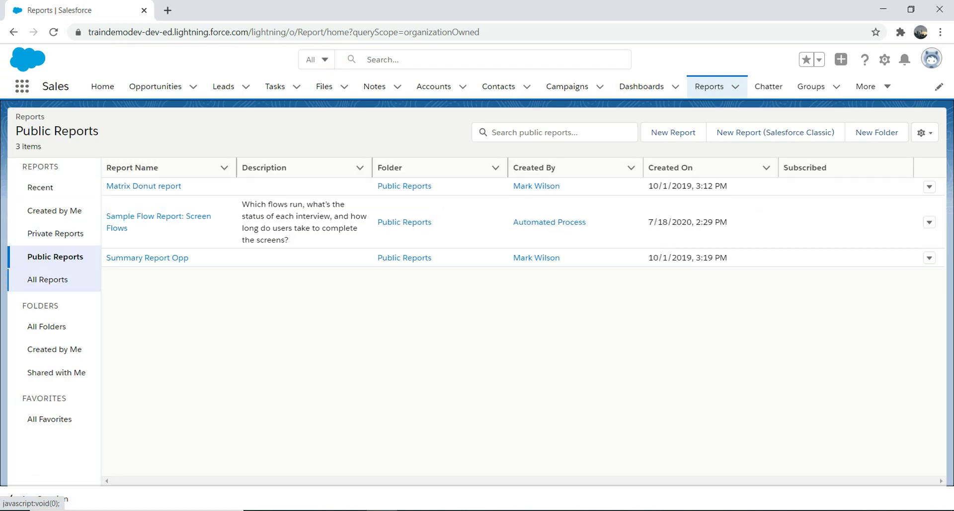
{"action": "left_click", "coordinate": [48, 279]}
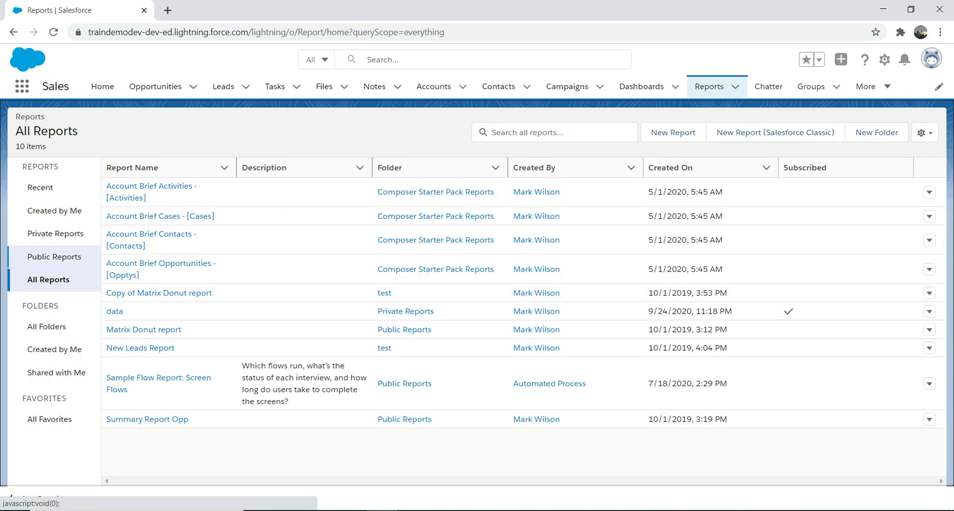
{"action": "left_click", "coordinate": [55, 210]}
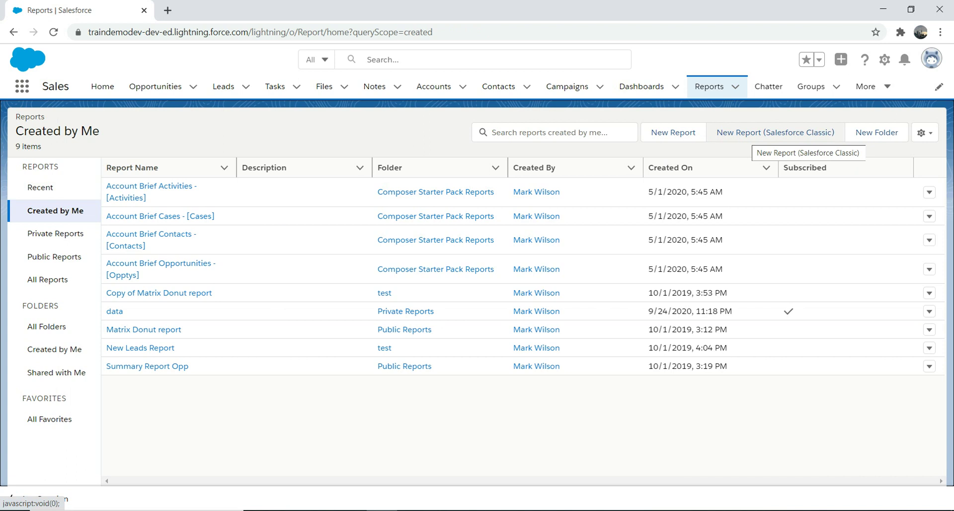
- Create a report folder labelled New Reports with the unique name NewReports
{"action": "left_click", "coordinate": [876, 132]}
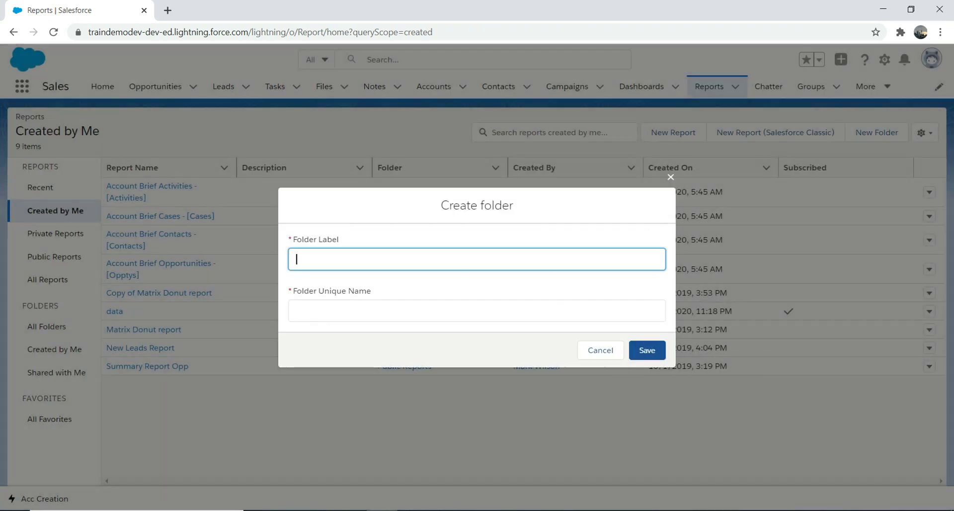
{"action": "type", "text": "New "}
{"action": "type", "text": "Rport"}
{"action": "key", "text": "BackSpace"}
{"action": "key", "text": "BackSpace"}
{"action": "type", "text": "eports"}
{"action": "left_click", "coordinate": [477, 311]}
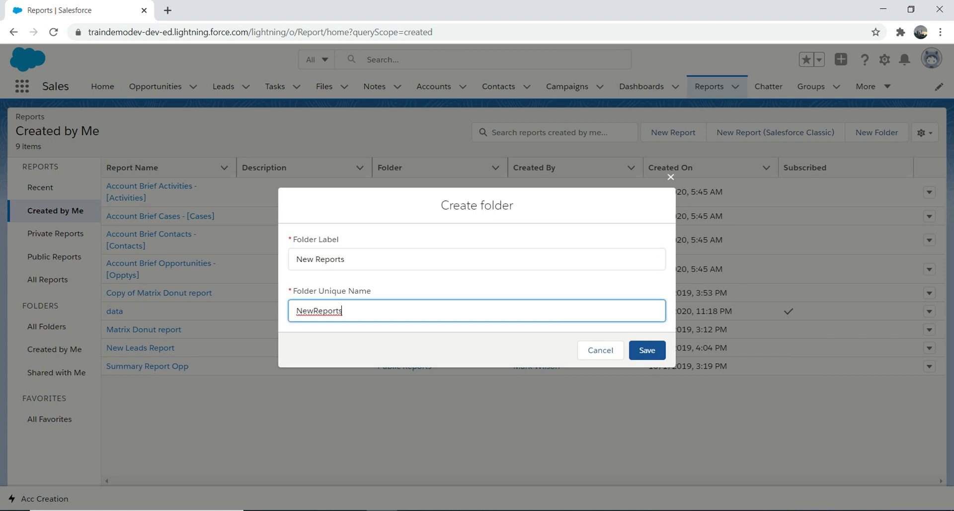
{"action": "left_click", "coordinate": [647, 351]}
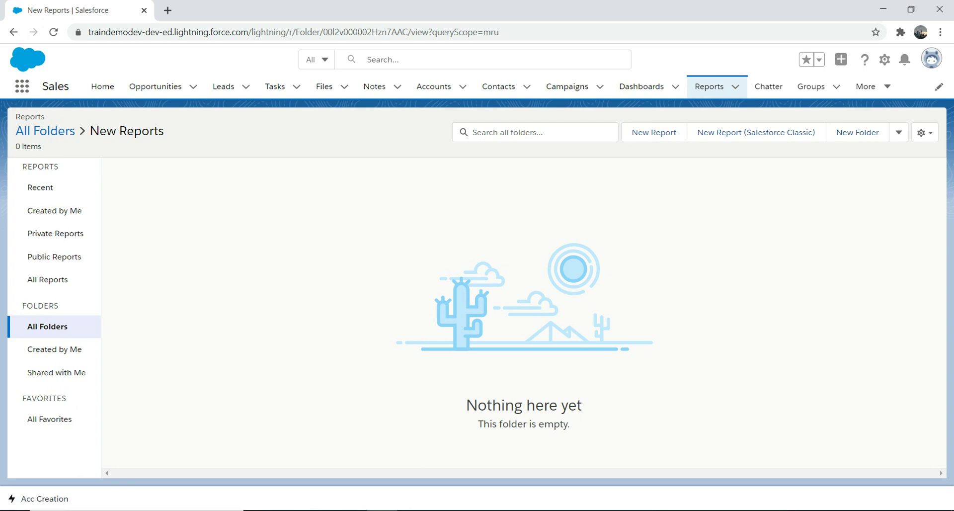
- Start a new report in the New Reports folder using the Opportunities report type
{"action": "left_click", "coordinate": [654, 132]}
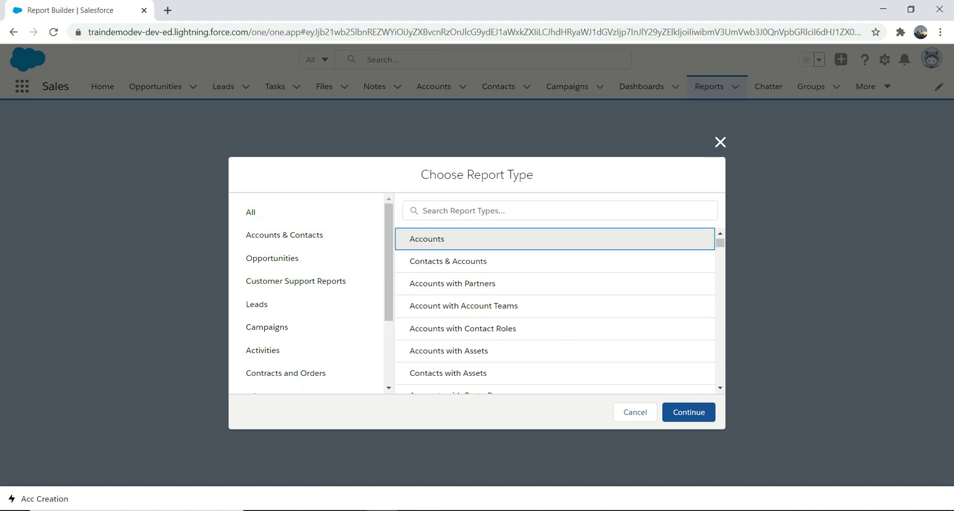
{"action": "left_click", "coordinate": [477, 211]}
{"action": "type", "text": "opp"}
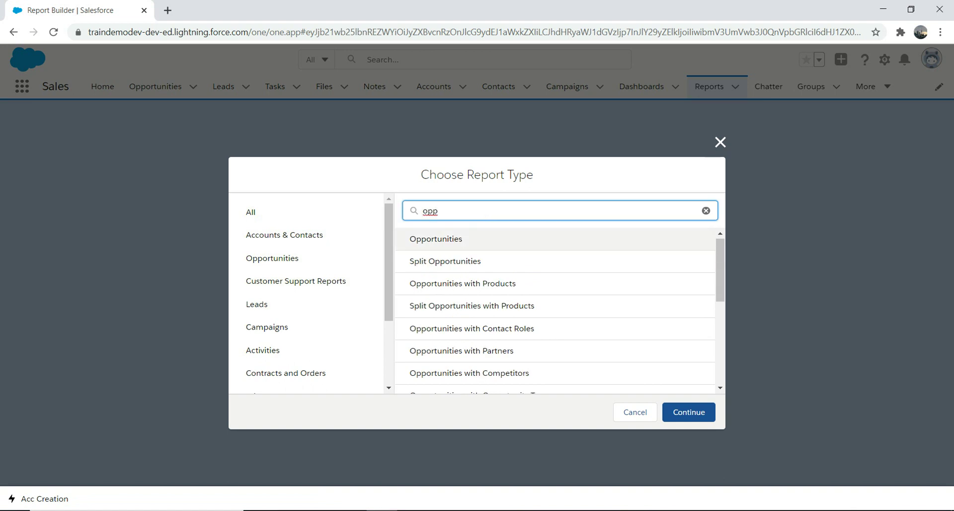
{"action": "left_click", "coordinate": [436, 239]}
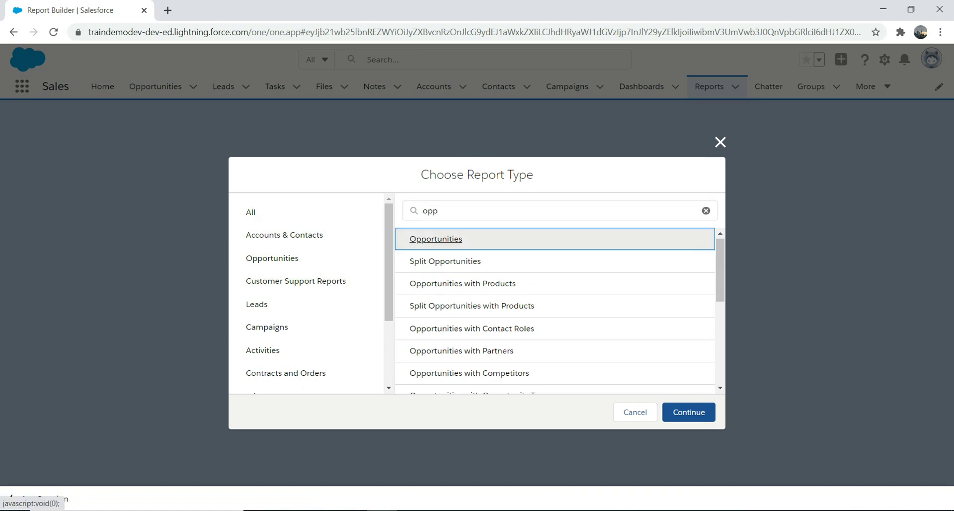
{"action": "left_click", "coordinate": [689, 412]}
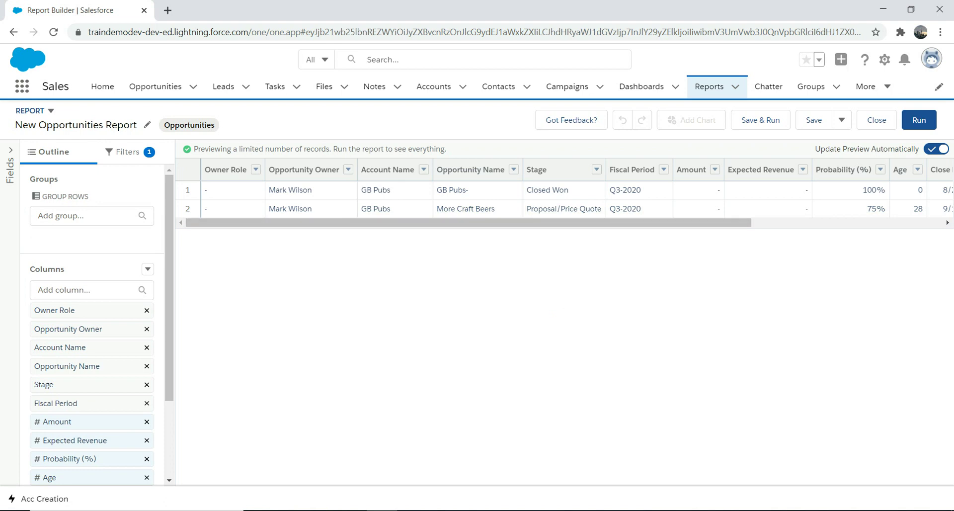
- Remove the Owner Role column from the opportunities report
{"action": "left_click_drag", "start_coordinate": [469, 223], "coordinate": [660, 223]}
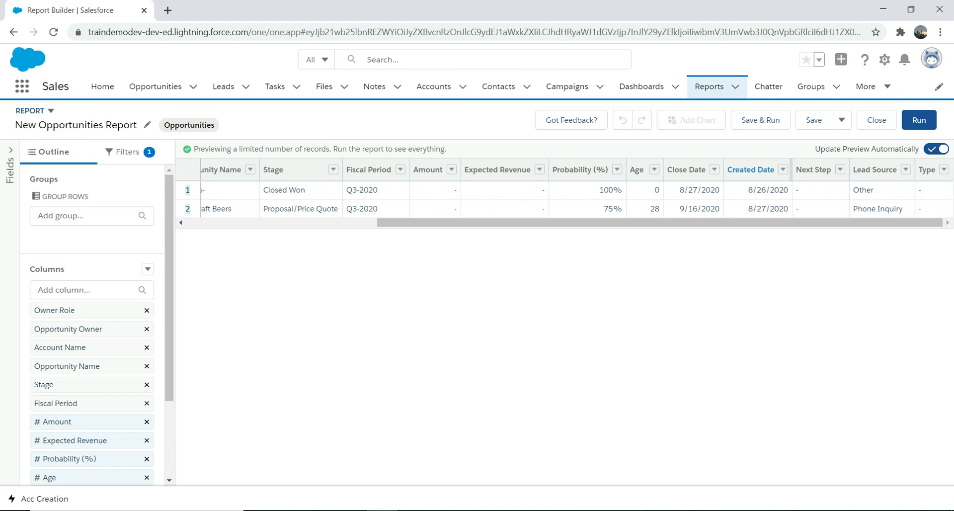
{"action": "scroll", "coordinate": [561, 199], "scroll_direction": "left", "scroll_amount": 5}
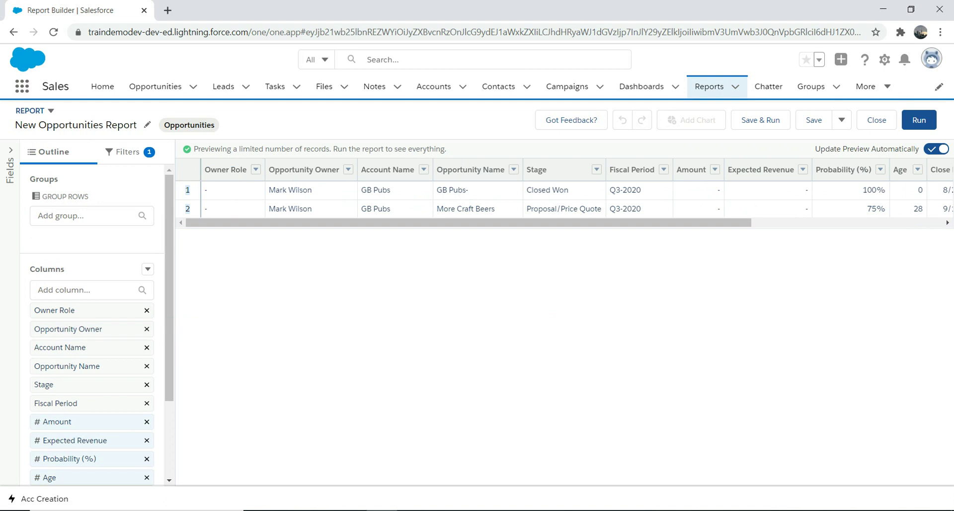
{"action": "left_click", "coordinate": [147, 310]}
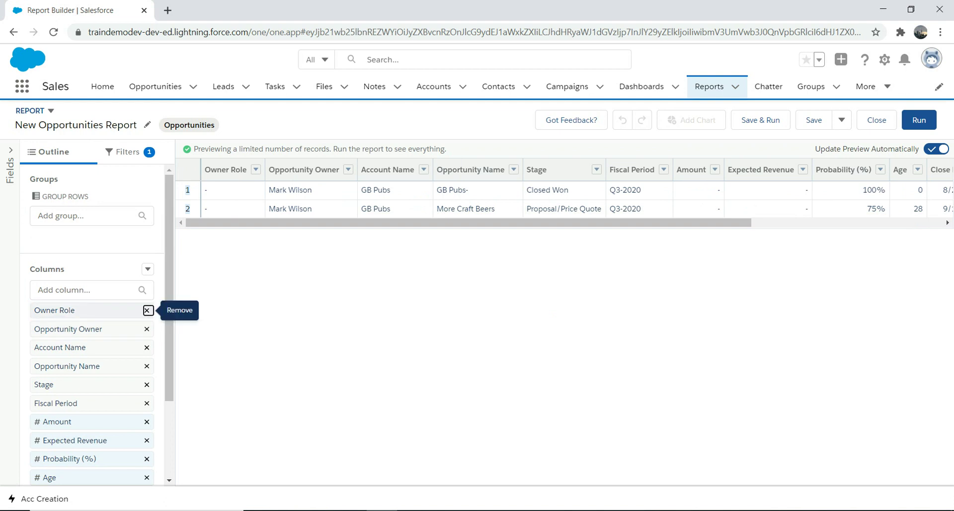
{"action": "left_click", "coordinate": [146, 310]}
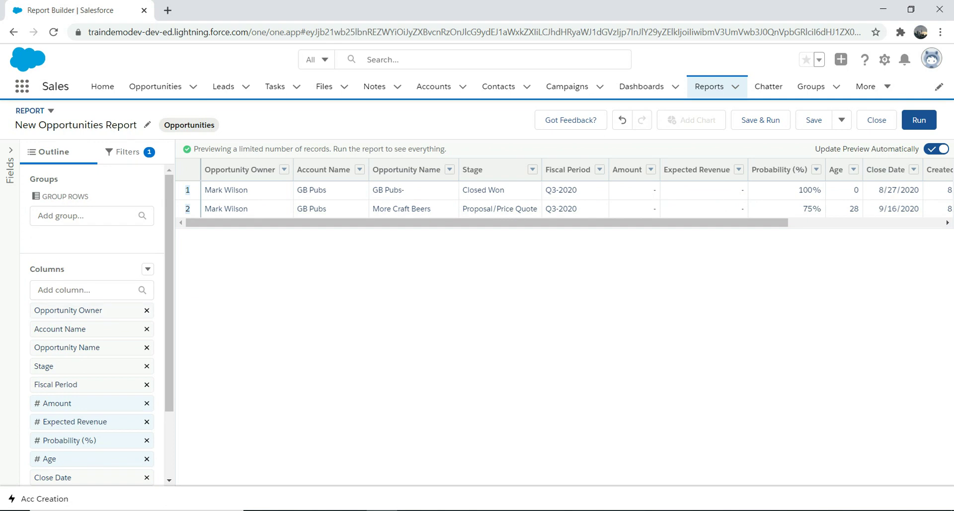
- Add the Created By field as a report column, check it in the preview, and remove that column again
{"action": "left_click", "coordinate": [86, 290]}
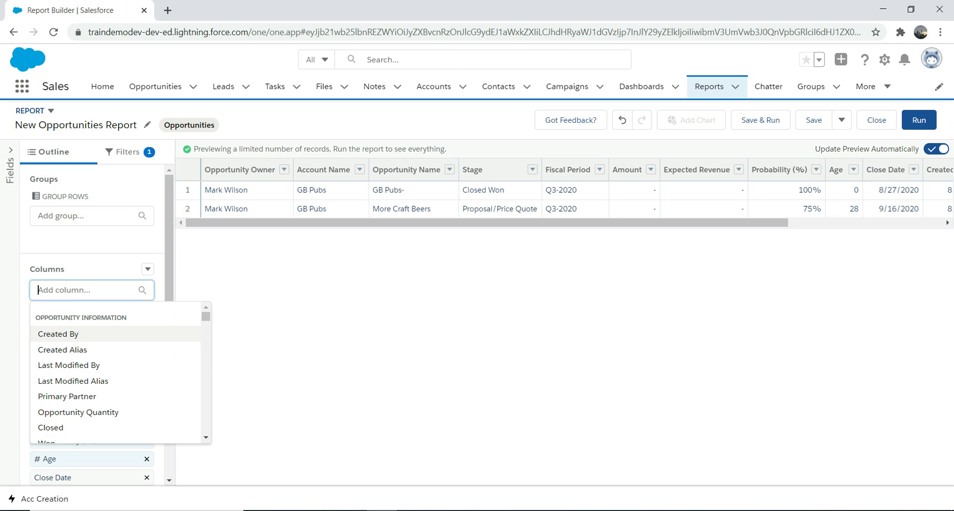
{"action": "left_click", "coordinate": [59, 333]}
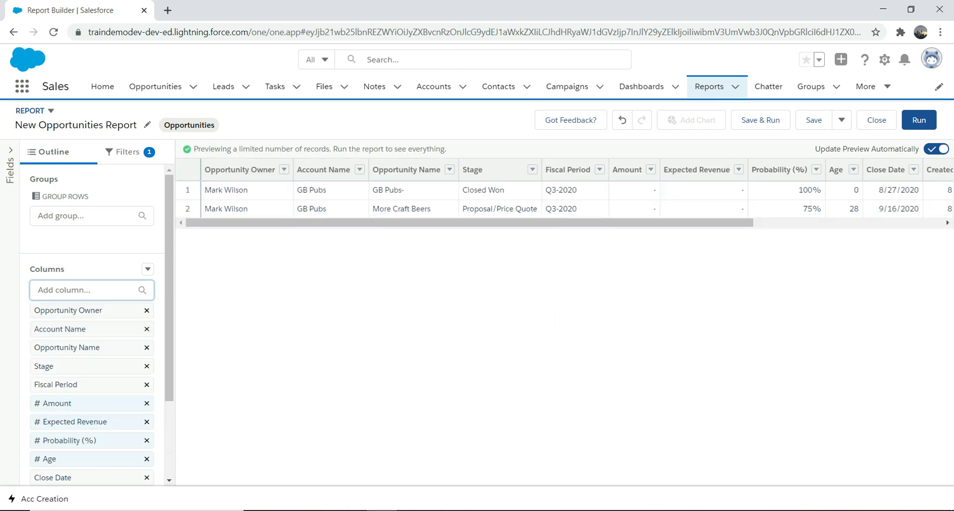
{"action": "left_click_drag", "start_coordinate": [447, 223], "coordinate": [607, 223]}
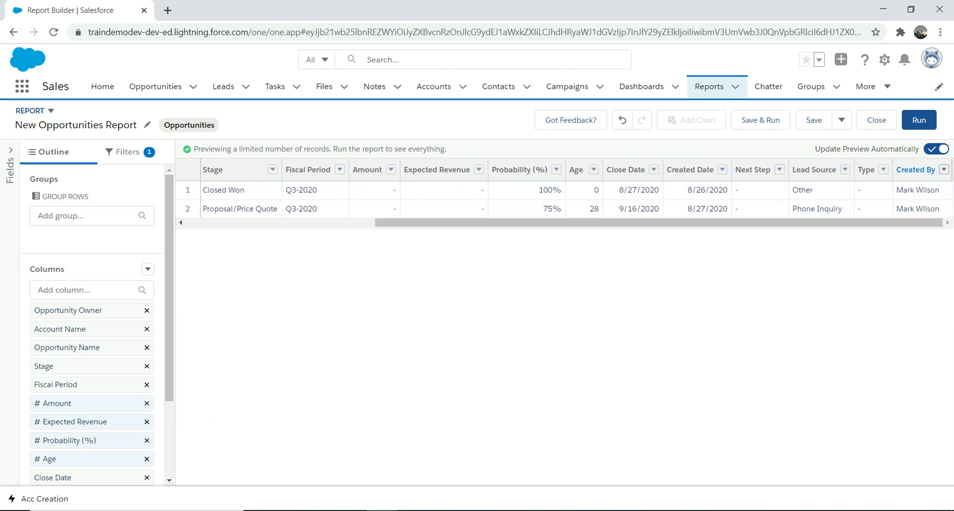
{"action": "left_click", "coordinate": [943, 170]}
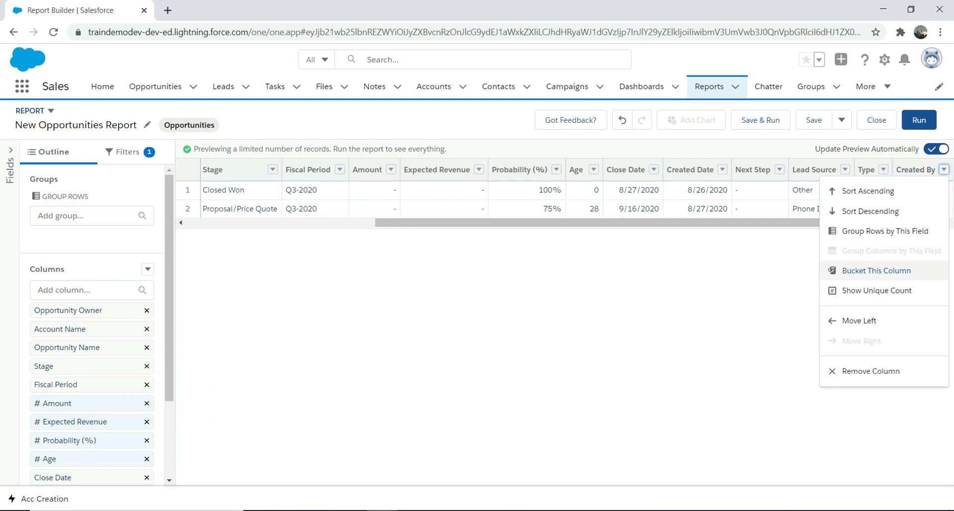
{"action": "left_click", "coordinate": [870, 370]}
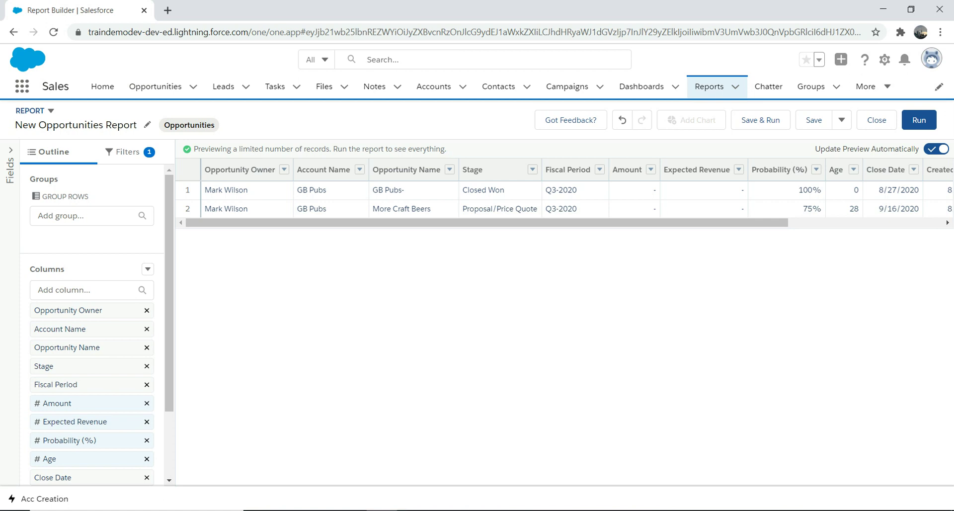
- Show the full field list beside the report filters and set the Close Date filter's range to All Time
{"action": "left_click", "coordinate": [122, 152]}
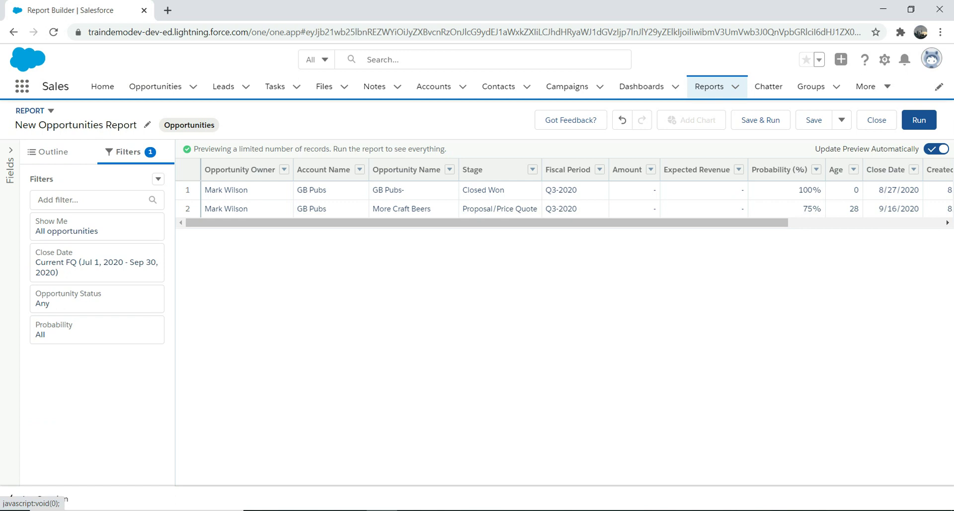
{"action": "left_click", "coordinate": [92, 200]}
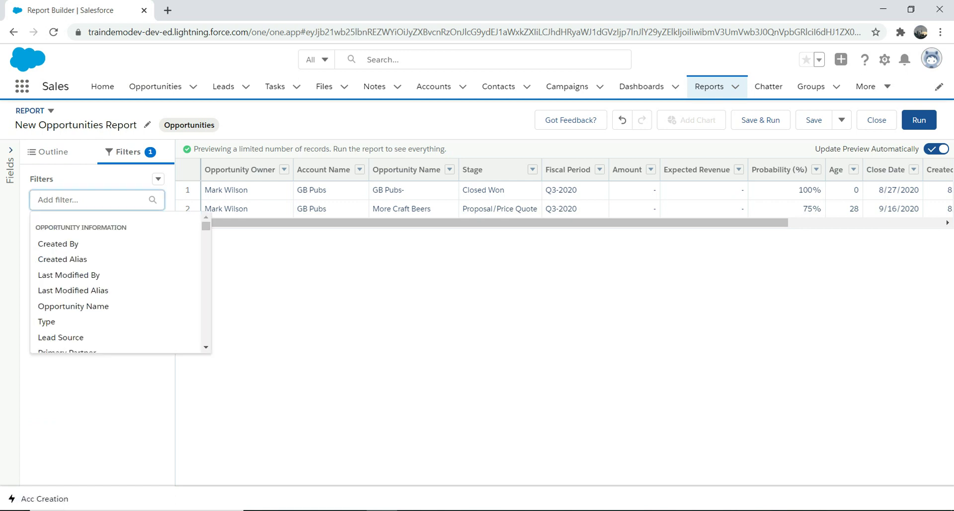
{"action": "left_click", "coordinate": [11, 151]}
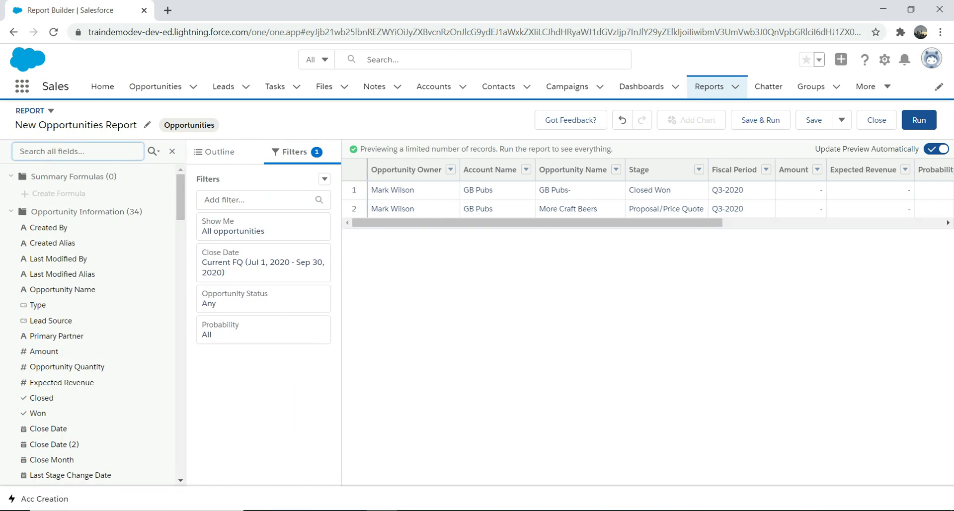
{"action": "left_click", "coordinate": [263, 262]}
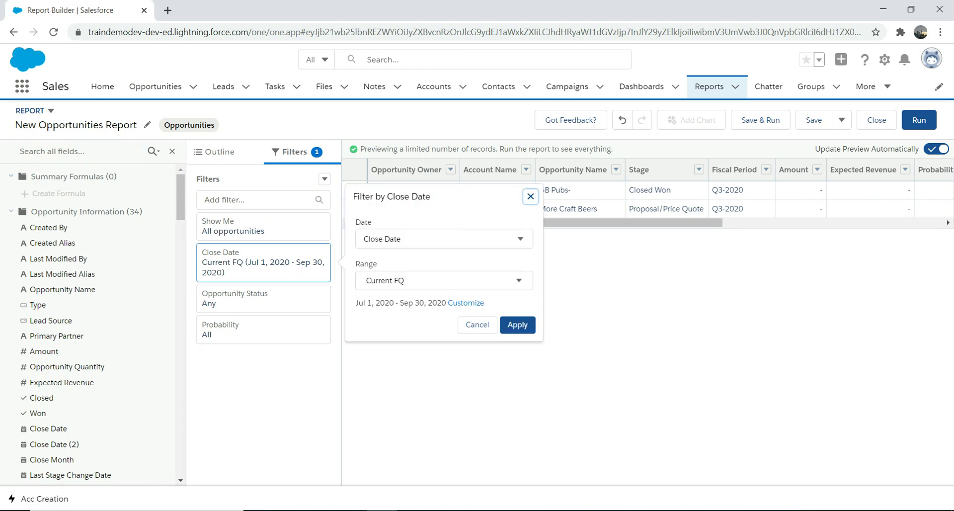
{"action": "left_click", "coordinate": [444, 280]}
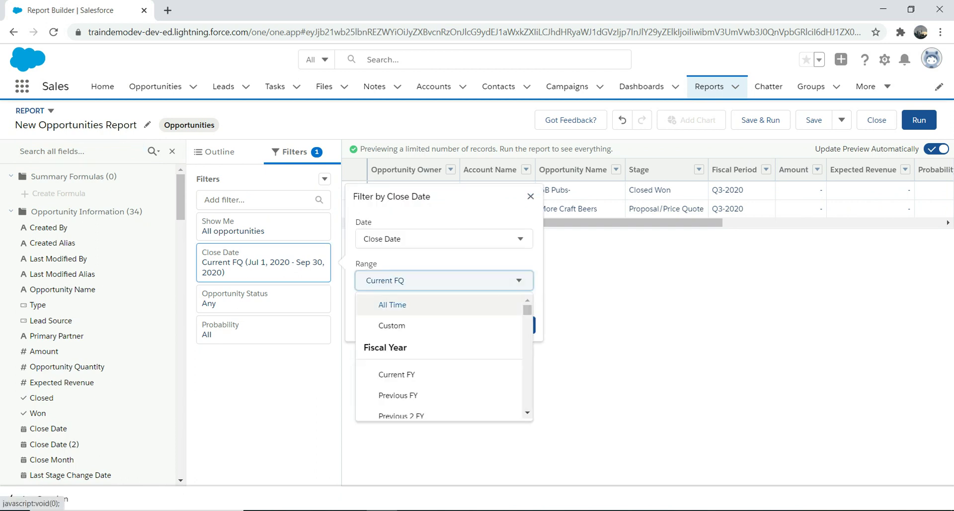
{"action": "left_click", "coordinate": [382, 306]}
{"action": "left_click", "coordinate": [518, 325]}
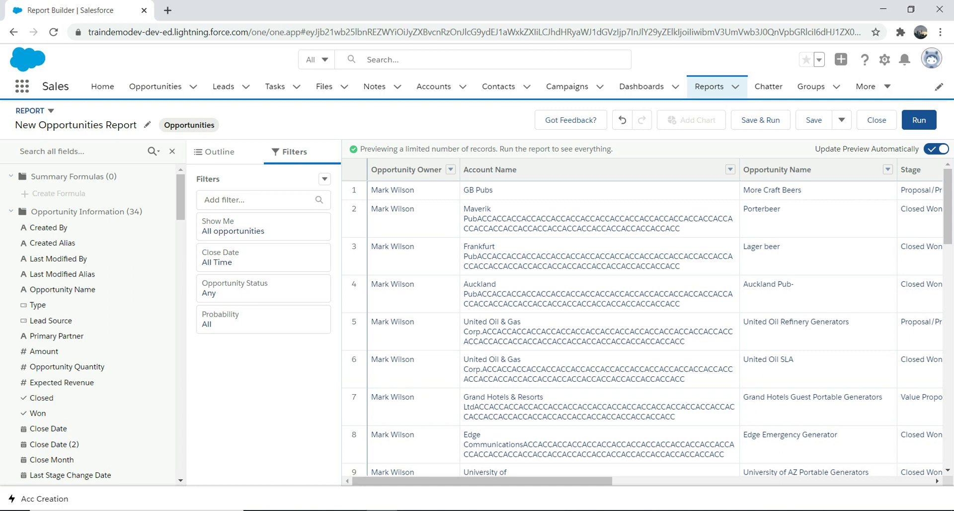
- Move the Account Name column in front of the Opportunity Owner column
{"action": "left_click_drag", "start_coordinate": [490, 169], "coordinate": [392, 170]}
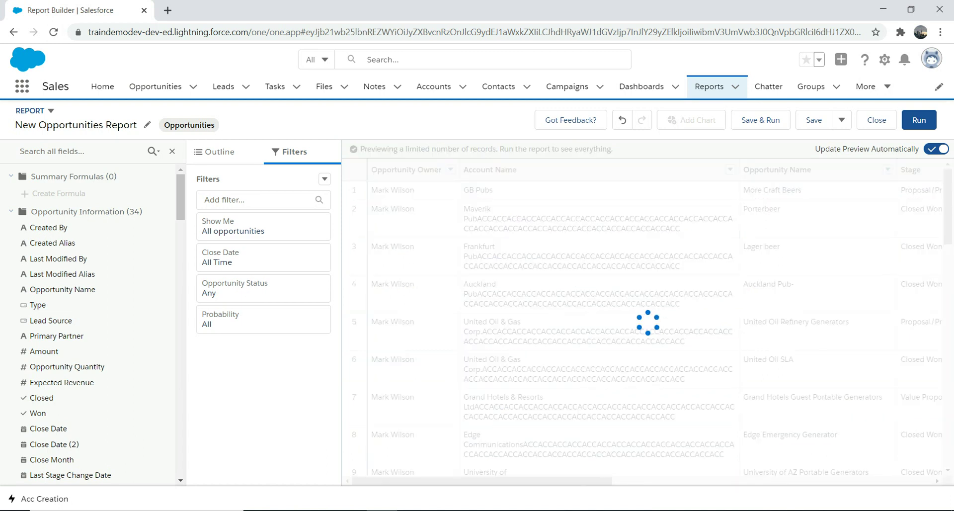
- Group the report rows by the Stage field and review the grouped columns
{"action": "left_click_drag", "start_coordinate": [482, 481], "coordinate": [674, 481]}
{"action": "scroll", "coordinate": [646, 323], "scroll_direction": "left", "scroll_amount": 5}
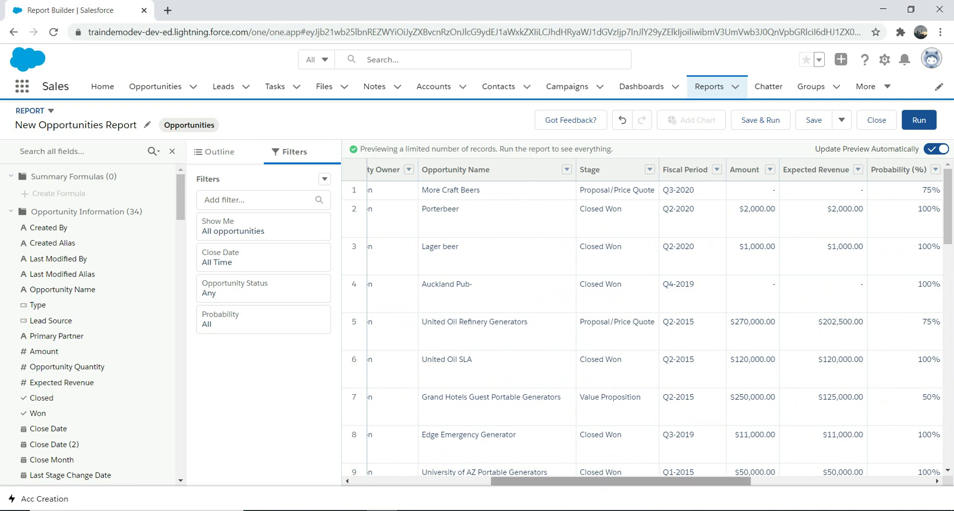
{"action": "left_click_drag", "start_coordinate": [621, 481], "coordinate": [482, 481]}
{"action": "scroll", "coordinate": [643, 323], "scroll_direction": "right", "scroll_amount": 5}
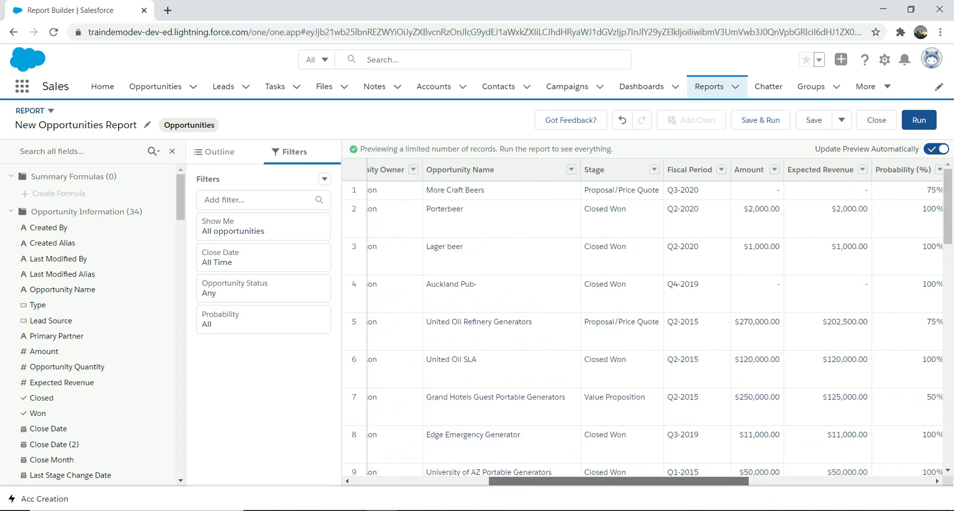
{"action": "scroll", "coordinate": [643, 323], "scroll_direction": "left", "scroll_amount": 5}
{"action": "scroll", "coordinate": [642, 323], "scroll_direction": "right", "scroll_amount": 5}
{"action": "scroll", "coordinate": [643, 323], "scroll_direction": "left", "scroll_amount": 5}
{"action": "scroll", "coordinate": [643, 323], "scroll_direction": "right", "scroll_amount": 5}
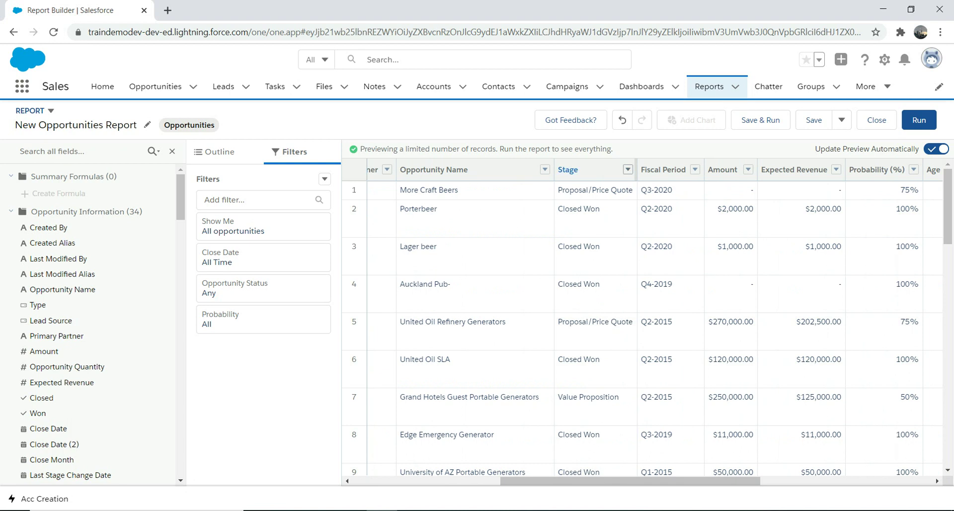
{"action": "left_click", "coordinate": [628, 169]}
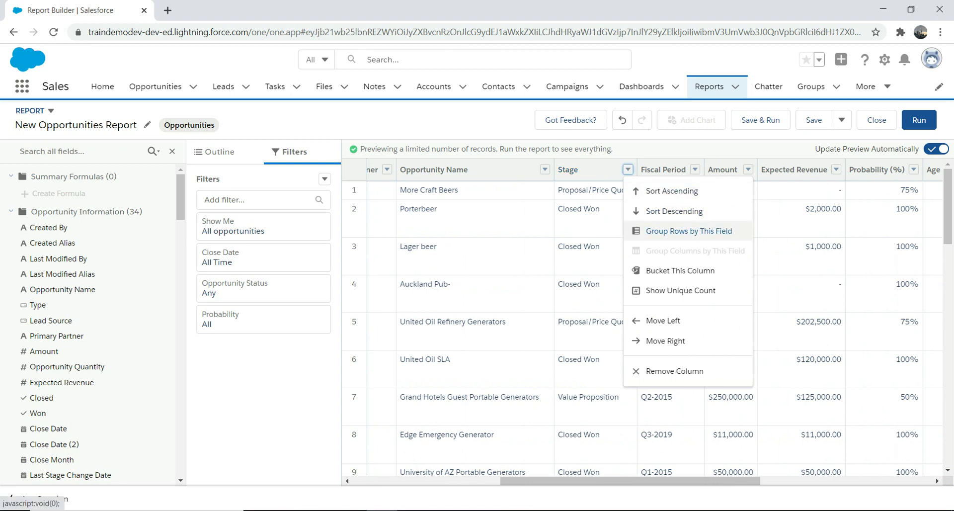
{"action": "left_click", "coordinate": [688, 231]}
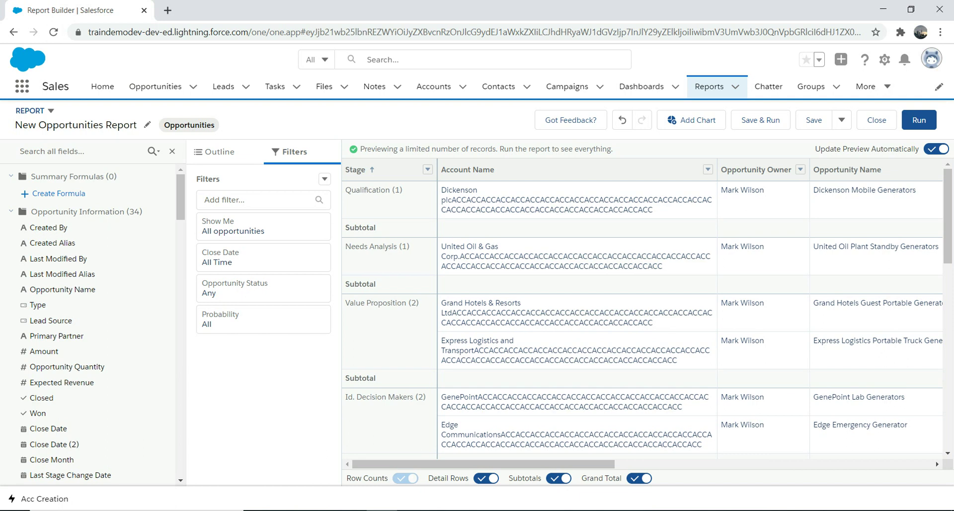
{"action": "left_click_drag", "start_coordinate": [484, 464], "coordinate": [739, 464]}
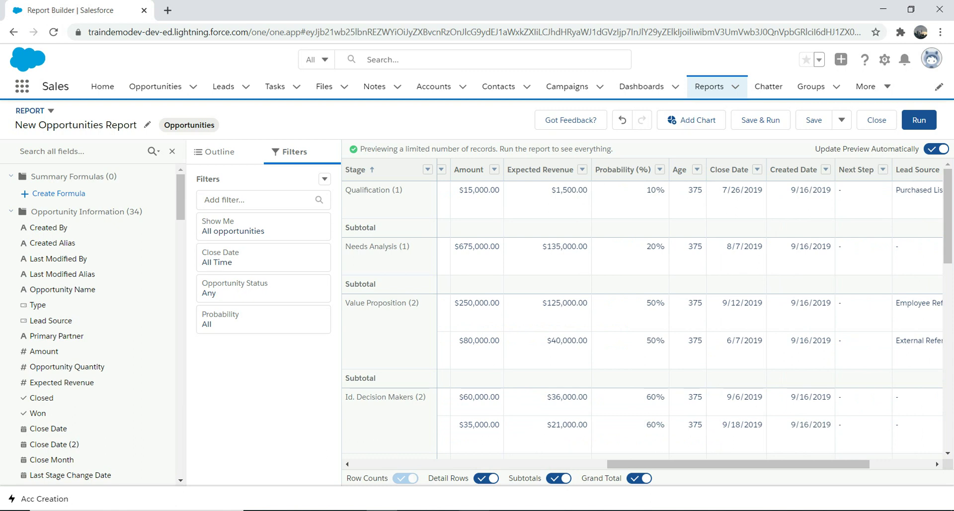
- Remove the Stage row grouping from the report and review the remaining columns across the preview
{"action": "left_click_drag", "start_coordinate": [738, 464], "coordinate": [483, 464]}
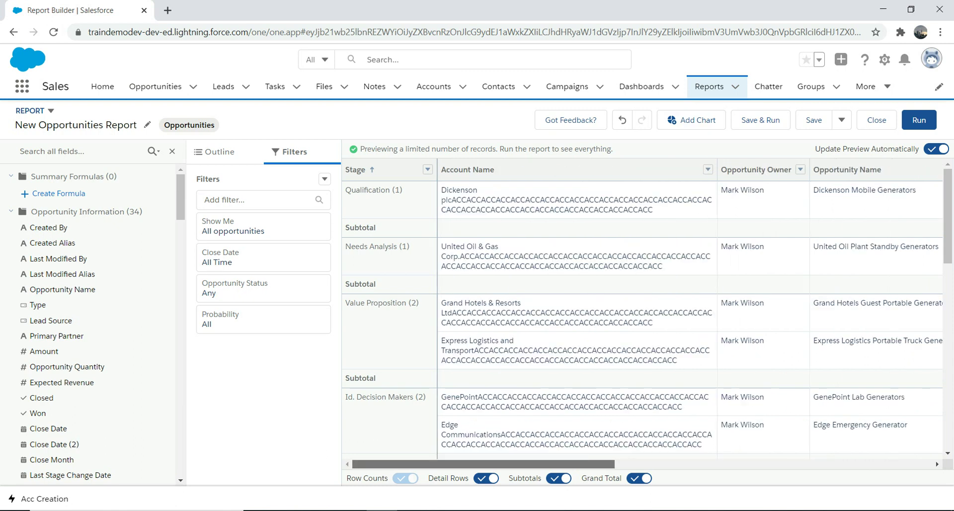
{"action": "left_click", "coordinate": [427, 170]}
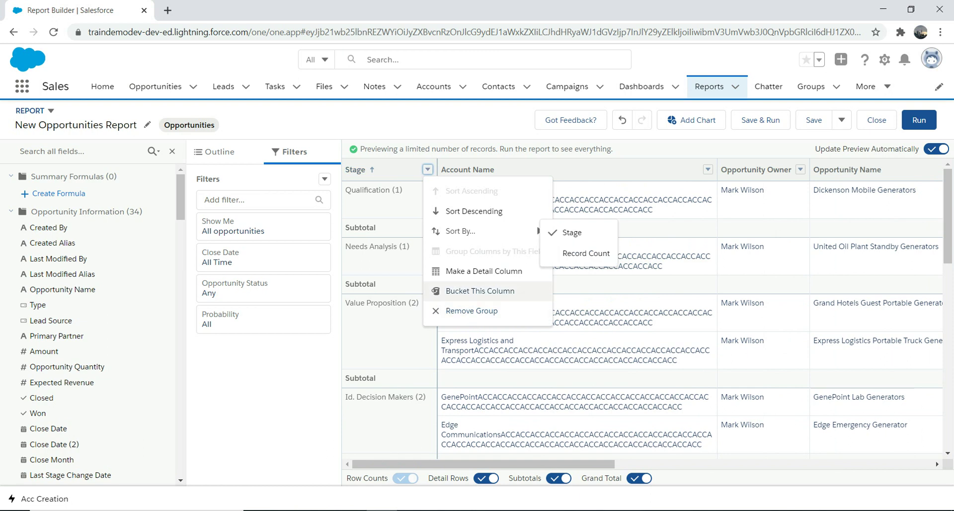
{"action": "left_click", "coordinate": [471, 311]}
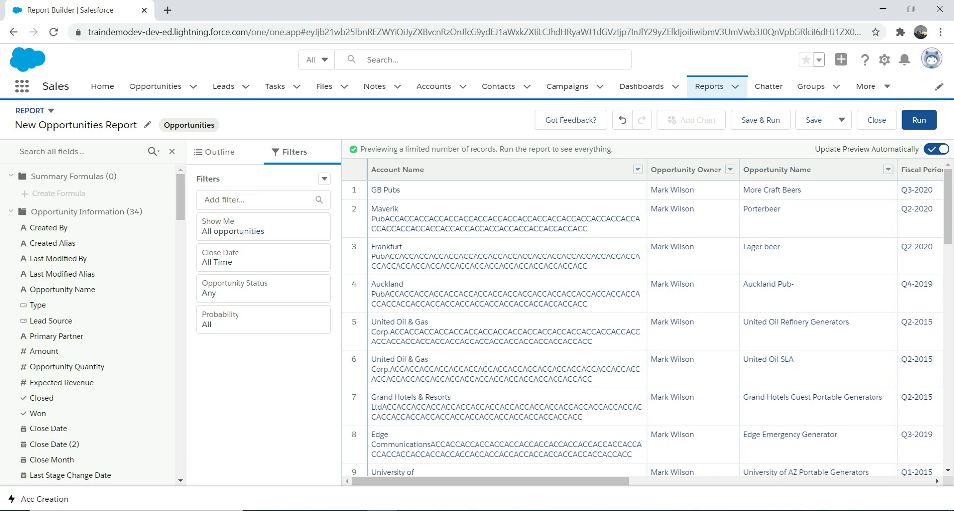
{"action": "left_click_drag", "start_coordinate": [561, 481], "coordinate": [568, 481]}
{"action": "scroll", "coordinate": [645, 318], "scroll_direction": "right", "scroll_amount": 8}
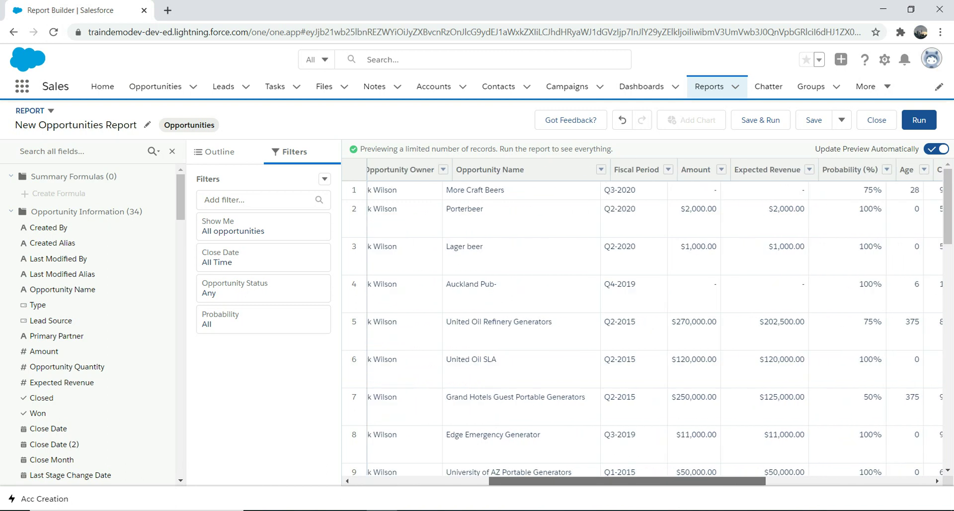
{"action": "scroll", "coordinate": [646, 318], "scroll_direction": "right", "scroll_amount": 5}
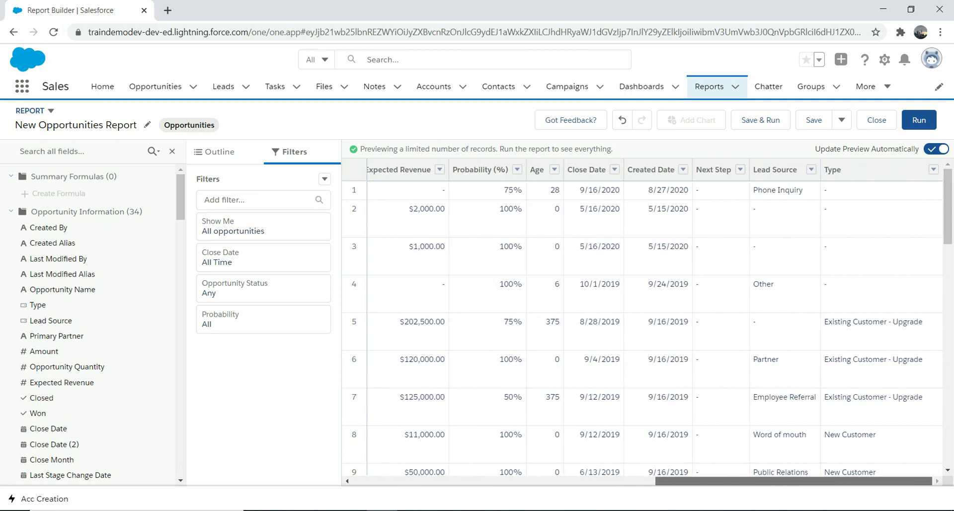
{"action": "scroll", "coordinate": [646, 317], "scroll_direction": "left", "scroll_amount": 13}
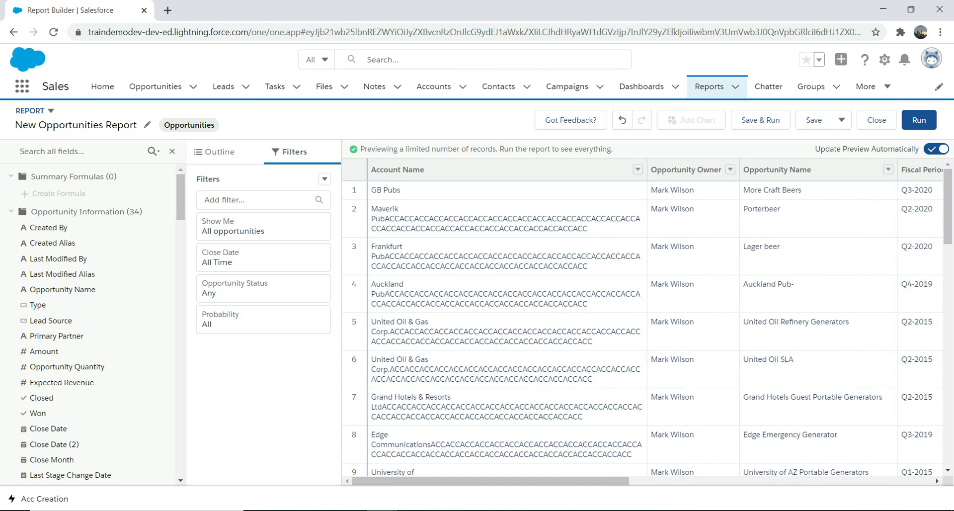
- Add the Stage field back as a report column and check it at the end of the preview
{"action": "left_click", "coordinate": [215, 151]}
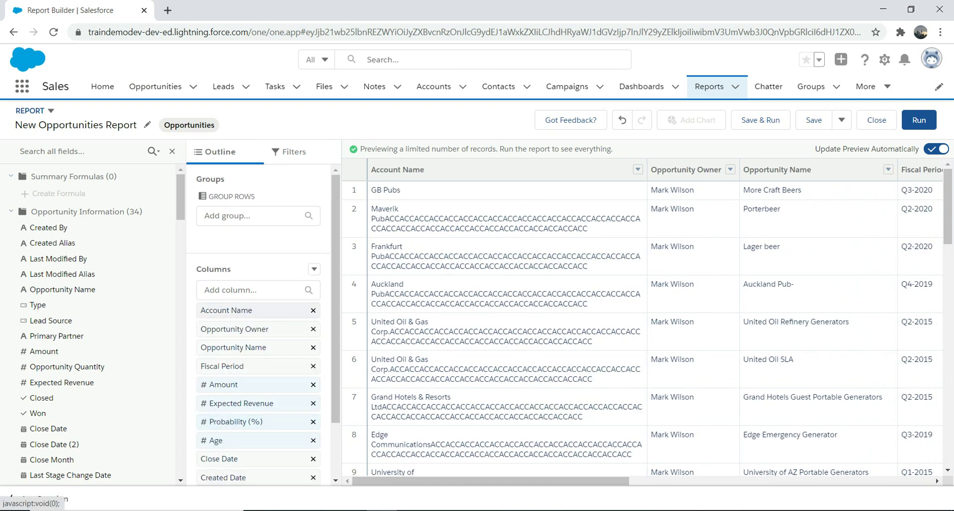
{"action": "left_click", "coordinate": [248, 289]}
{"action": "type", "text": "sta"}
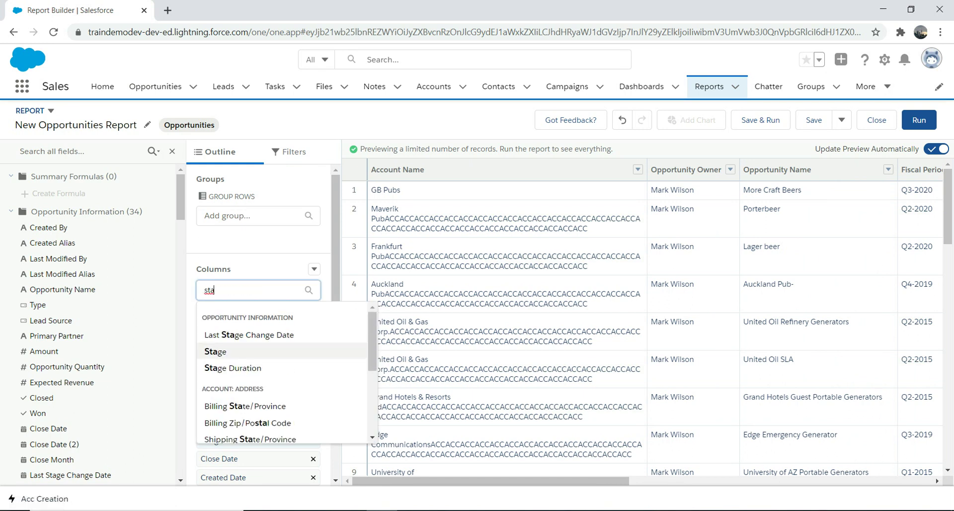
{"action": "left_click", "coordinate": [215, 351]}
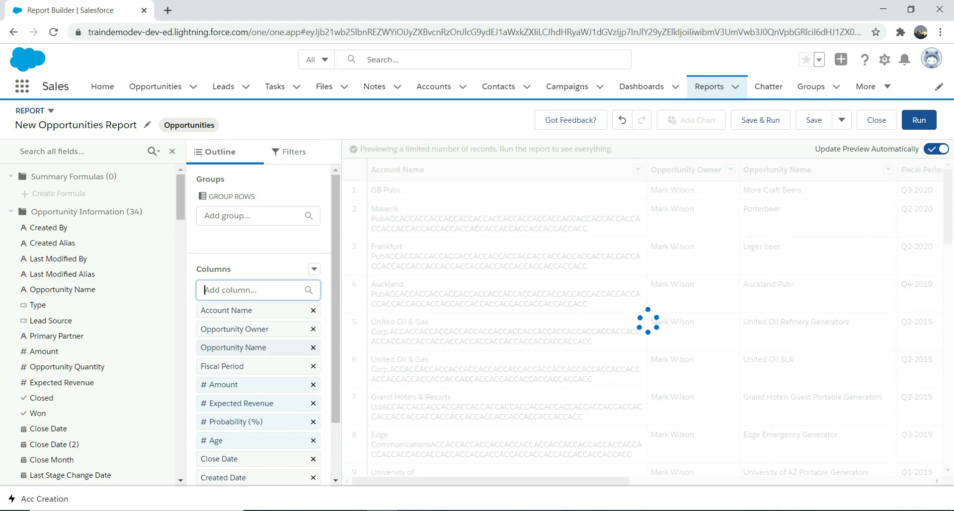
{"action": "left_click_drag", "start_coordinate": [482, 481], "coordinate": [803, 481]}
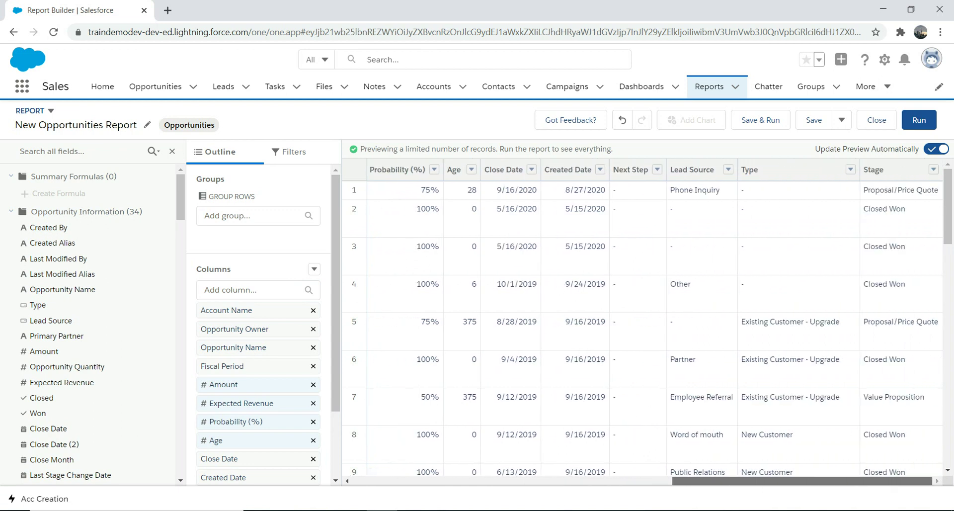
- Move the Lead Source column between the Expected Revenue and Probability (%) columns
{"action": "left_click", "coordinate": [933, 170]}
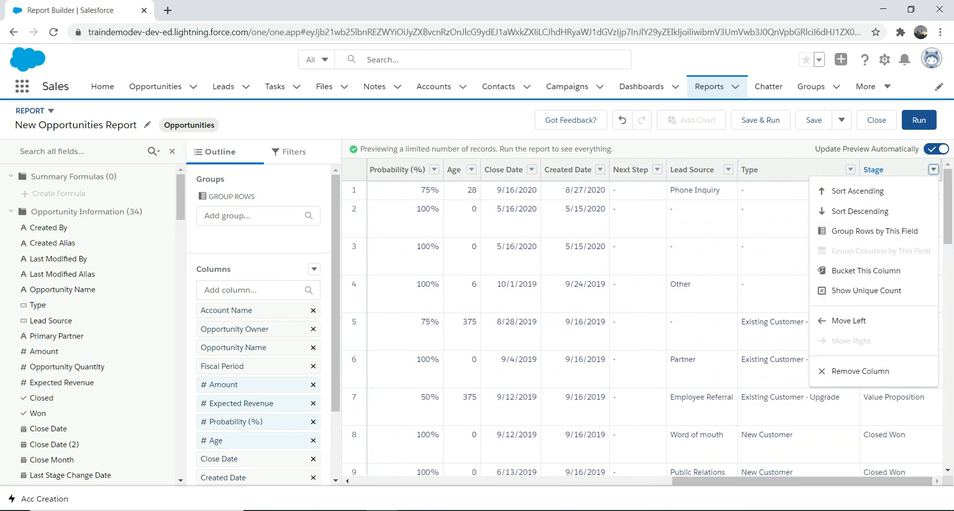
{"action": "left_click_drag", "start_coordinate": [886, 170], "coordinate": [358, 171]}
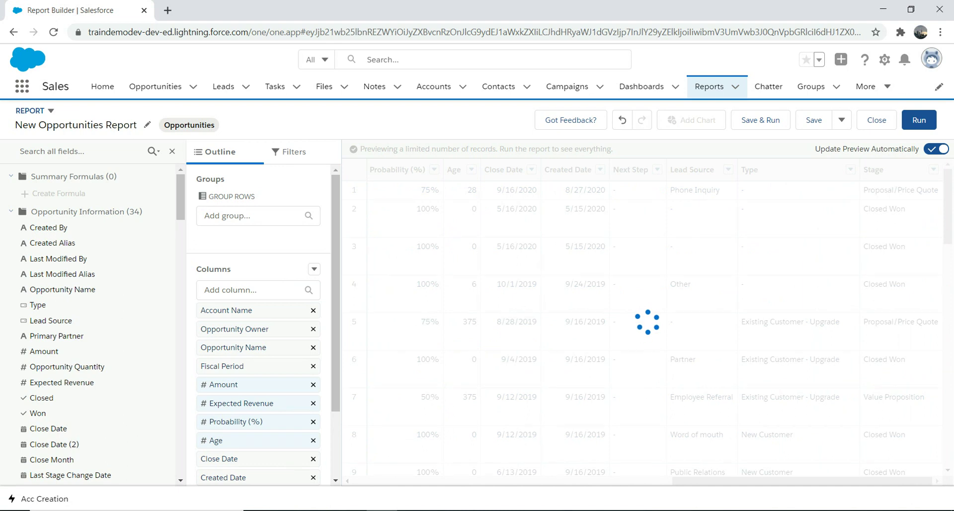
{"action": "left_click", "coordinate": [710, 481]}
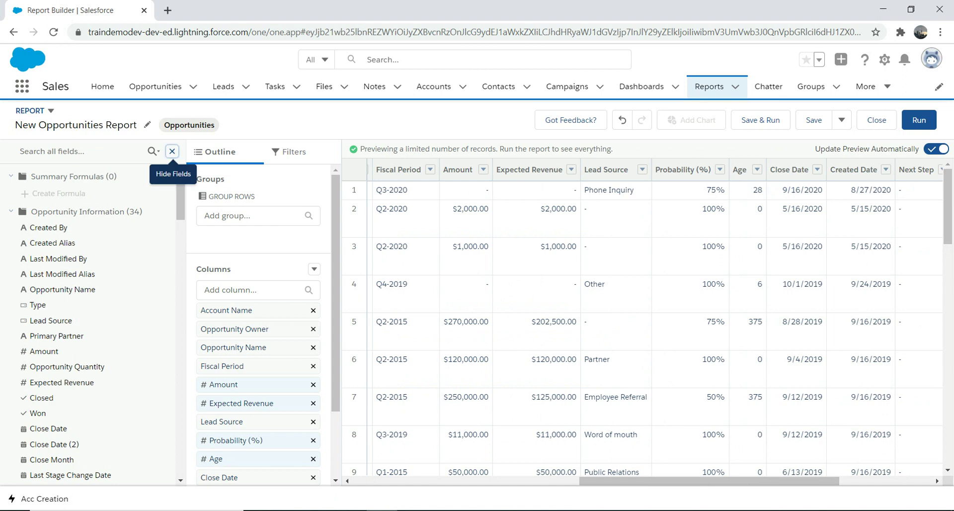
- Hide the field list and move the Type column directly after the Amount column
{"action": "left_click", "coordinate": [172, 151]}
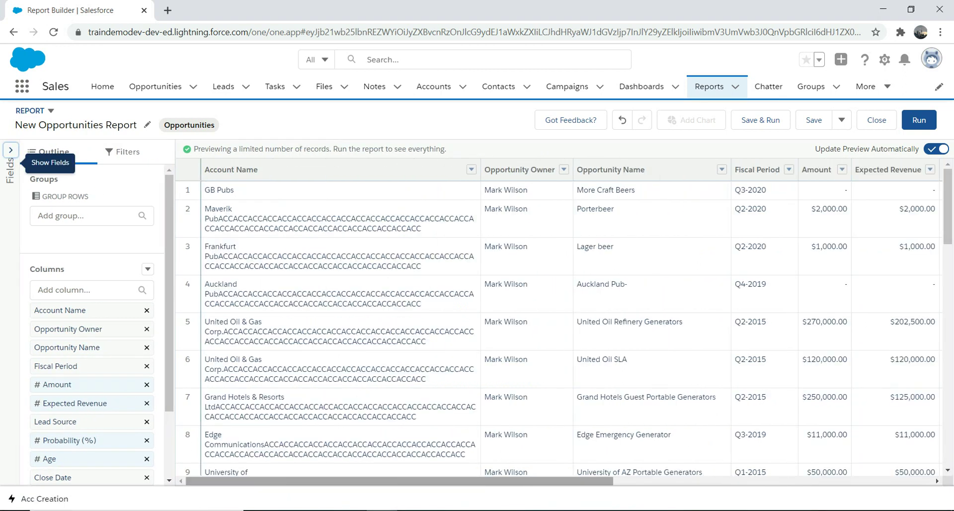
{"action": "left_click_drag", "start_coordinate": [368, 481], "coordinate": [577, 481]}
{"action": "scroll", "coordinate": [572, 323], "scroll_direction": "right", "scroll_amount": 4}
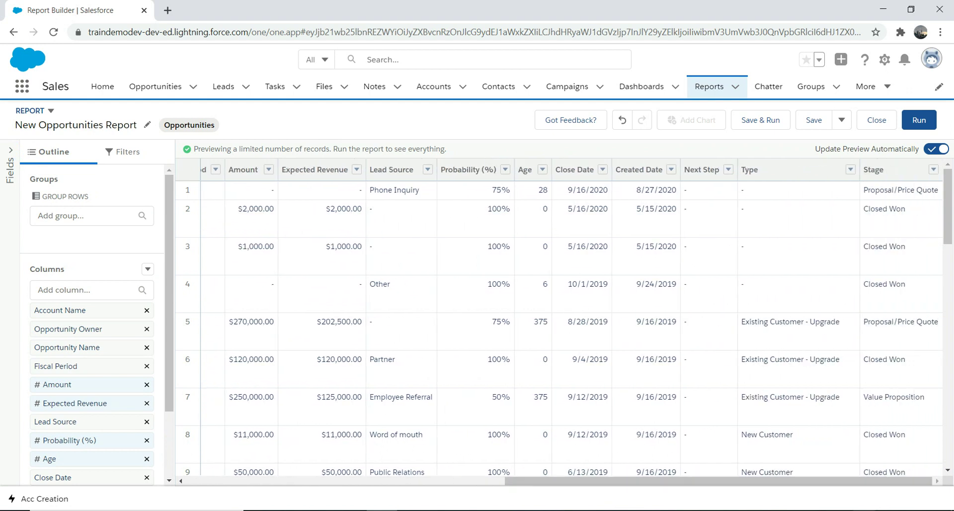
{"action": "left_click_drag", "start_coordinate": [873, 169], "coordinate": [278, 160]}
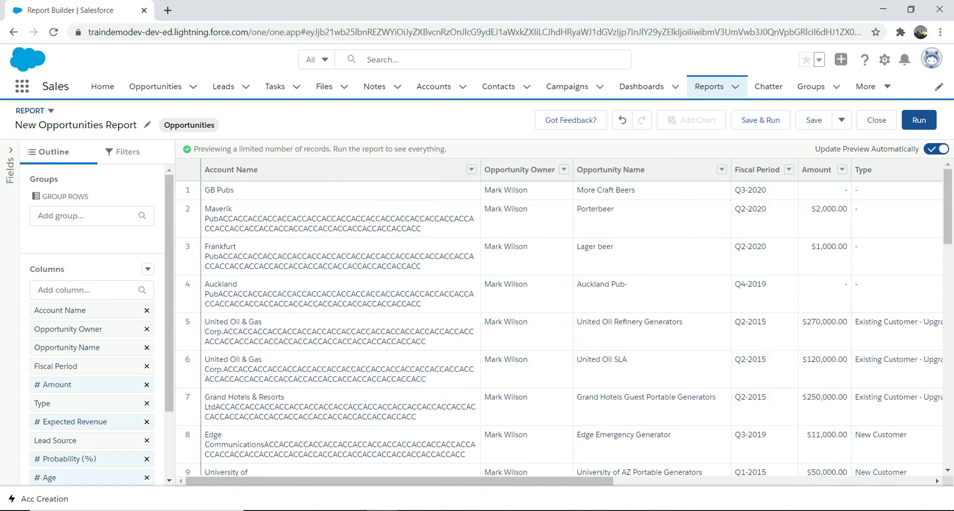
- Move the Next Step column in front of Age and the Created Date column in front of Type
{"action": "left_click_drag", "start_coordinate": [397, 481], "coordinate": [717, 481]}
{"action": "left_click_drag", "start_coordinate": [874, 170], "coordinate": [571, 172]}
{"action": "left_click_drag", "start_coordinate": [522, 481], "coordinate": [784, 481]}
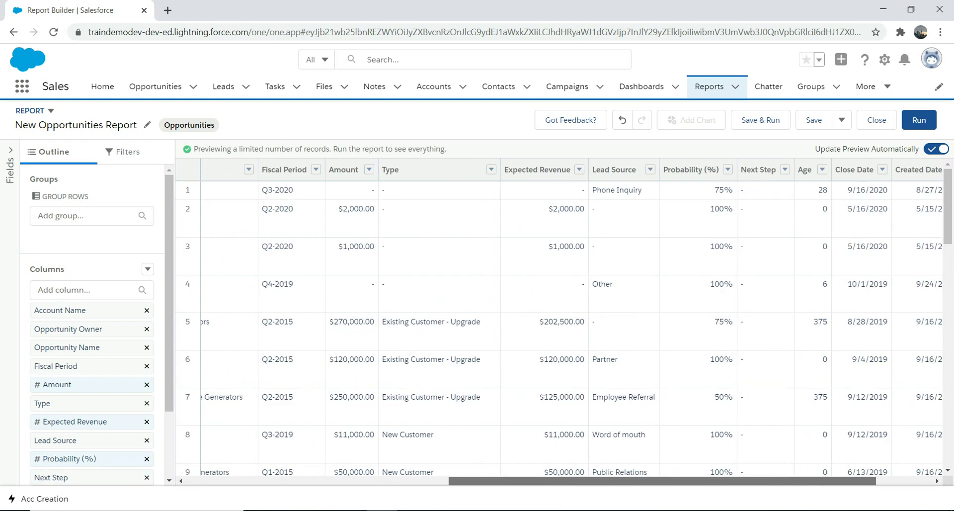
{"action": "scroll", "coordinate": [562, 323], "scroll_direction": "right", "scroll_amount": 2}
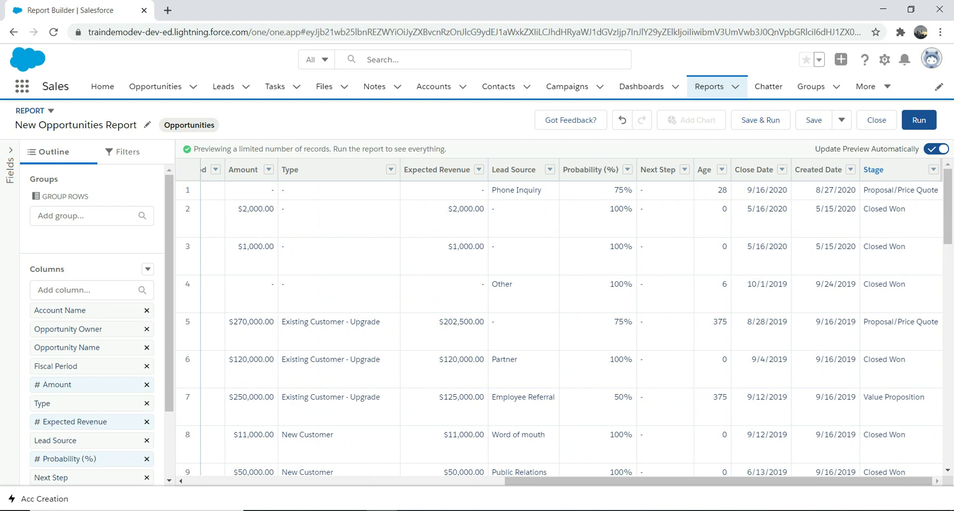
{"action": "left_click_drag", "start_coordinate": [873, 169], "coordinate": [293, 171]}
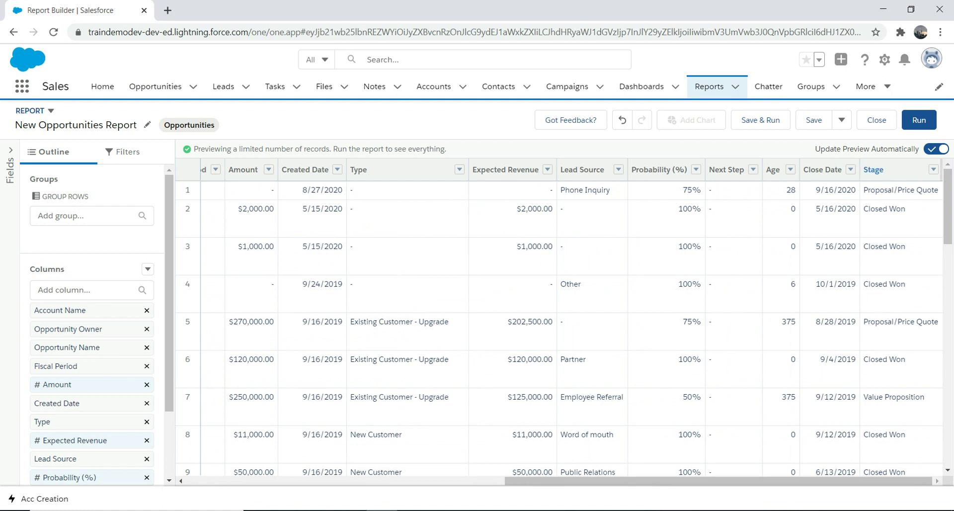
- Group the report rows by Stage and the report columns by Opportunity Owner
{"action": "left_click", "coordinate": [933, 169]}
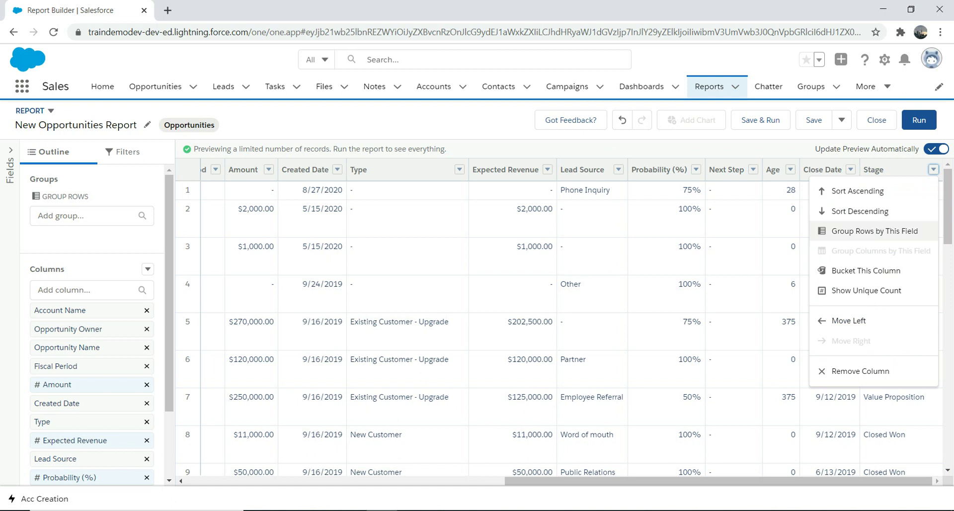
{"action": "left_click", "coordinate": [874, 231]}
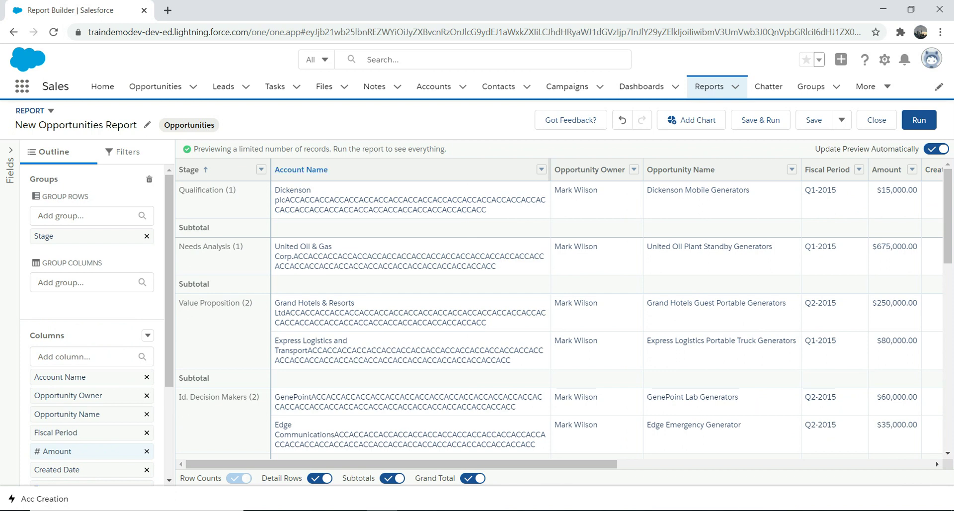
{"action": "left_click", "coordinate": [590, 170]}
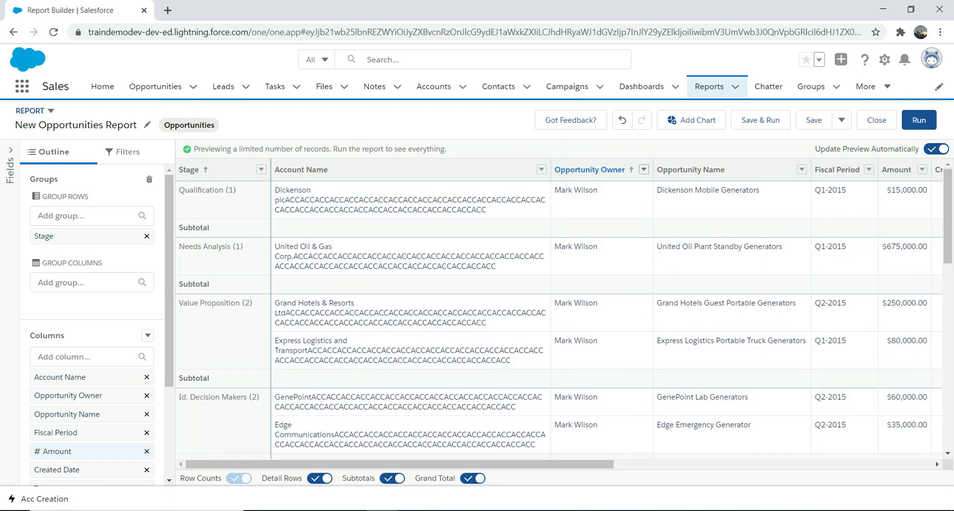
{"action": "left_click", "coordinate": [644, 169]}
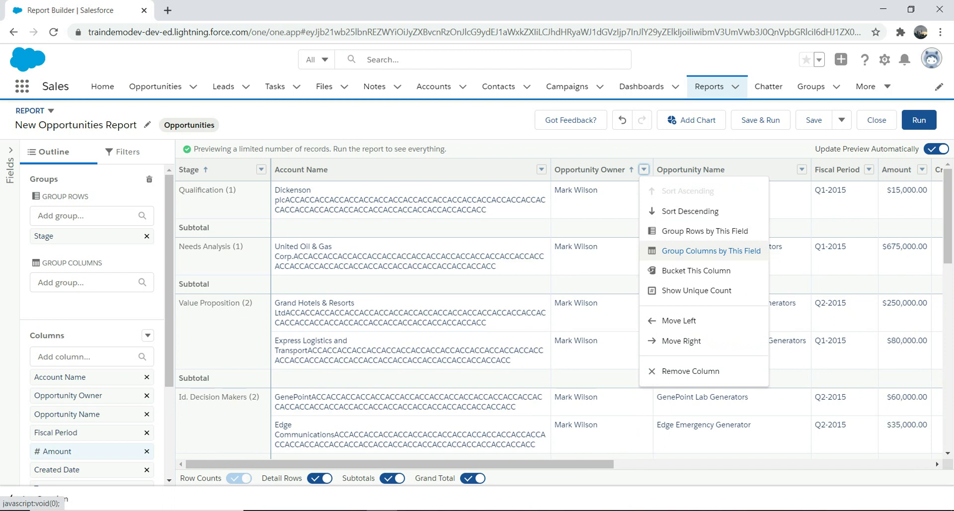
{"action": "left_click", "coordinate": [711, 250]}
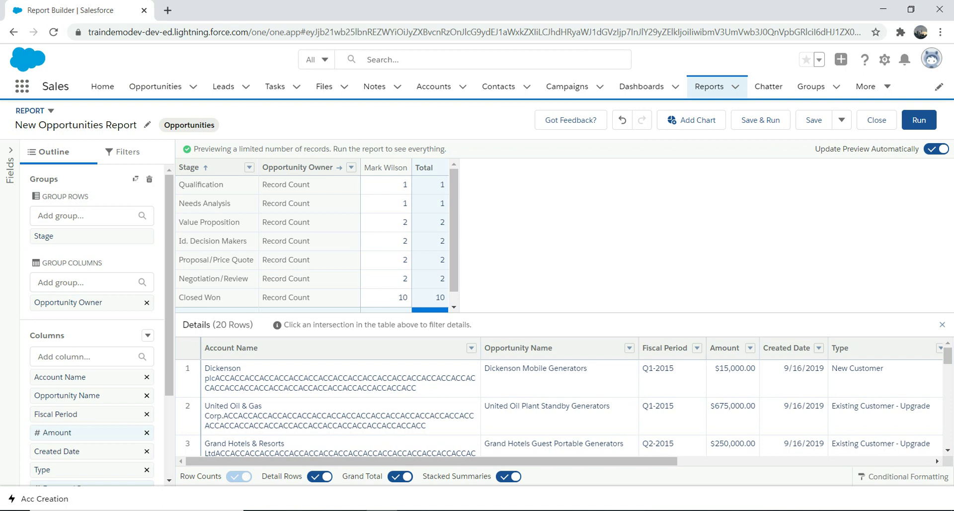
- Add a chart to the report, try the Column and Stacked Bar types, and set it to Donut
{"action": "left_click", "coordinate": [691, 120]}
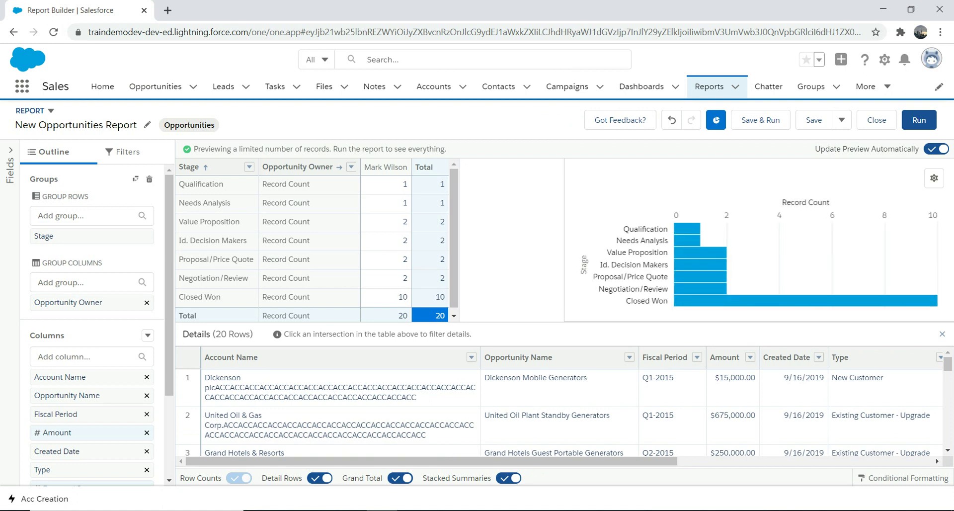
{"action": "left_click", "coordinate": [934, 178]}
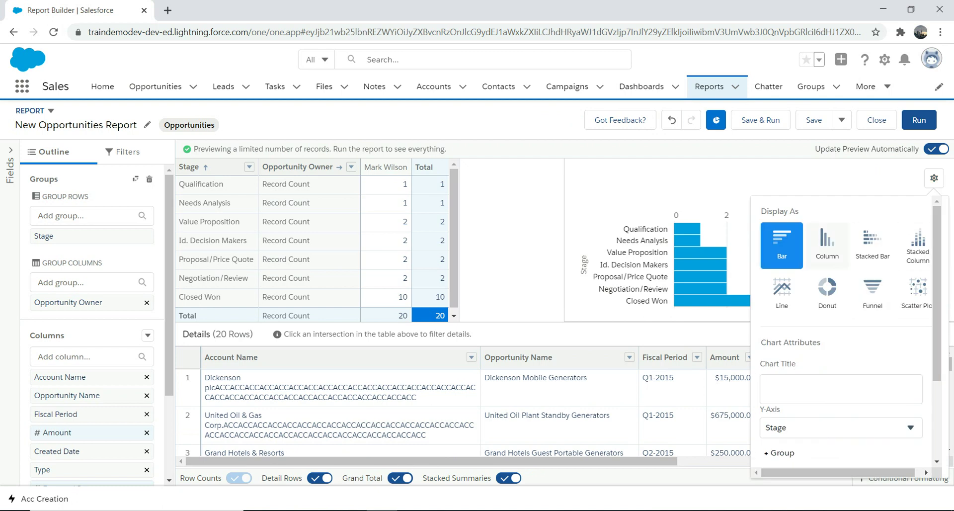
{"action": "left_click", "coordinate": [827, 246]}
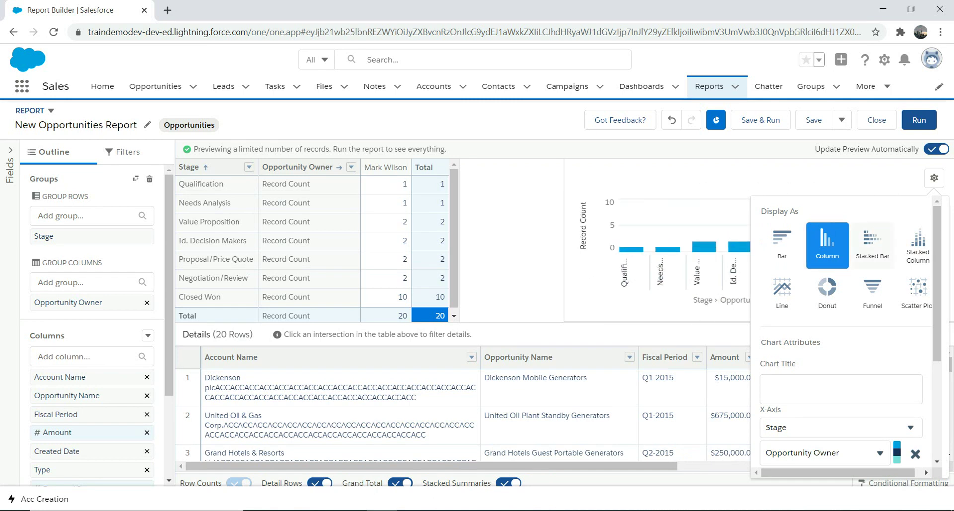
{"action": "left_click", "coordinate": [873, 243]}
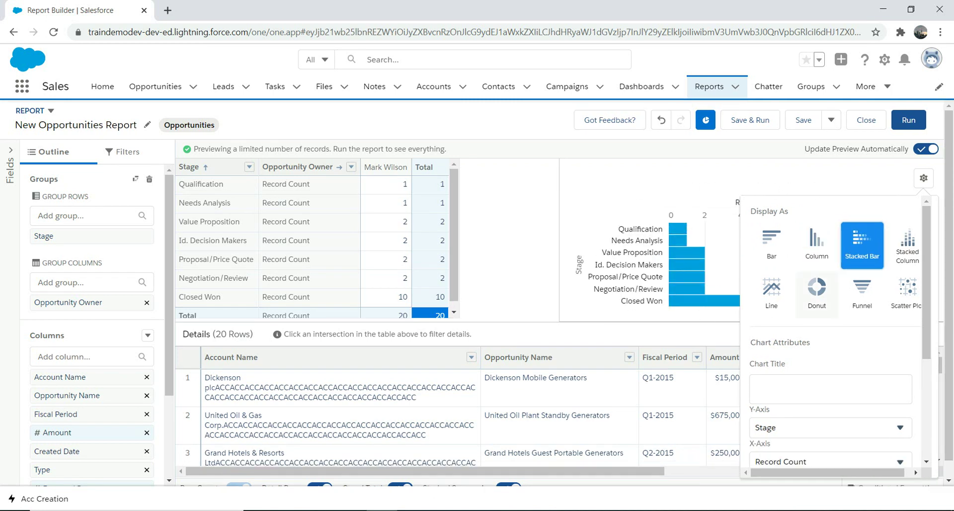
{"action": "left_click", "coordinate": [817, 293]}
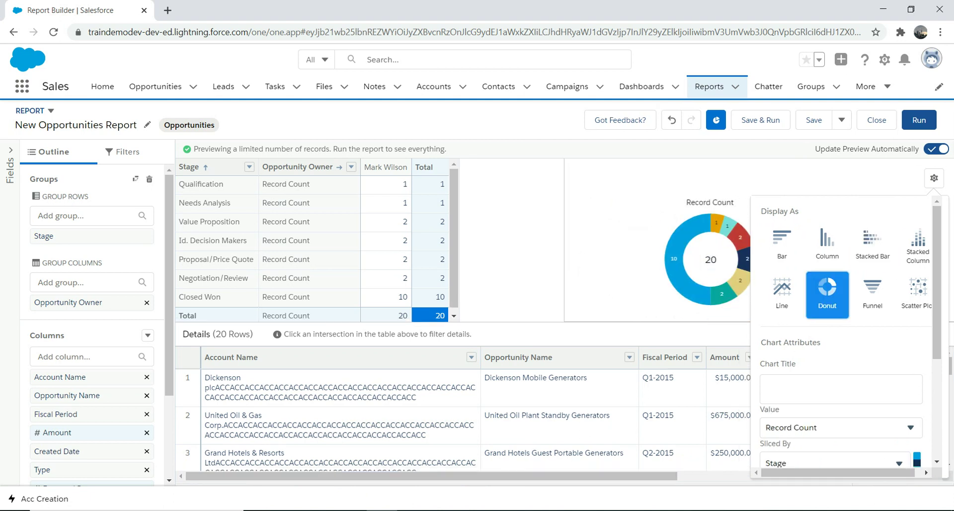
- Save the report as New Opportunities Report in the New Reports folder
{"action": "left_click", "coordinate": [813, 120]}
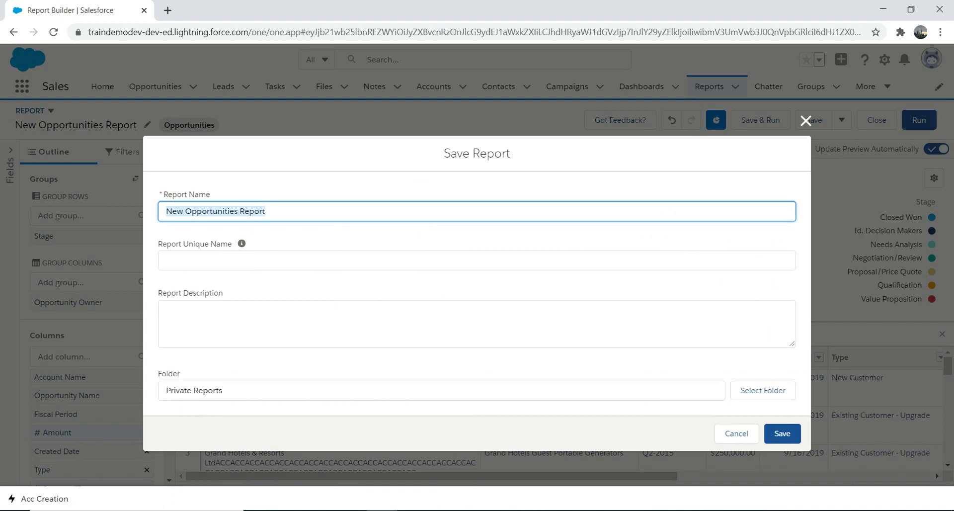
{"action": "left_click", "coordinate": [763, 390]}
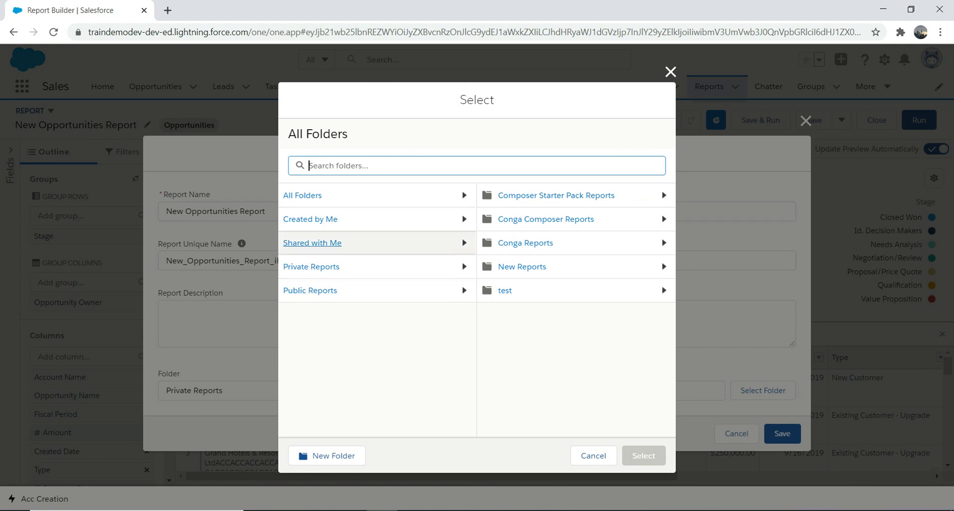
{"action": "left_click", "coordinate": [311, 219]}
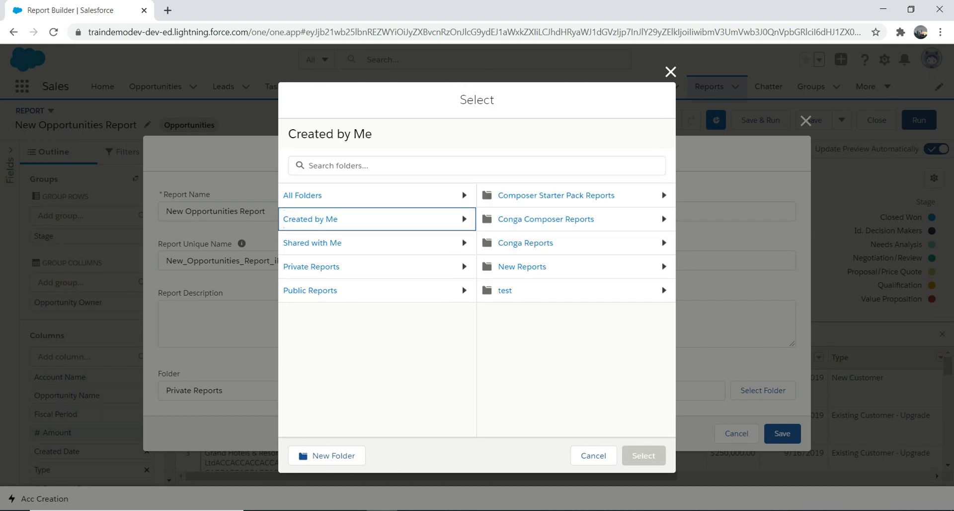
{"action": "left_click", "coordinate": [522, 266]}
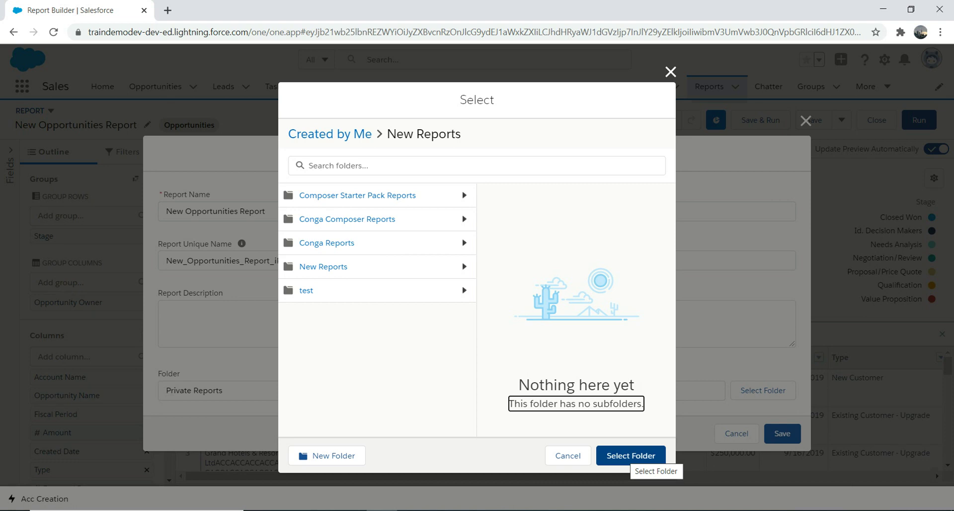
{"action": "left_click", "coordinate": [631, 456]}
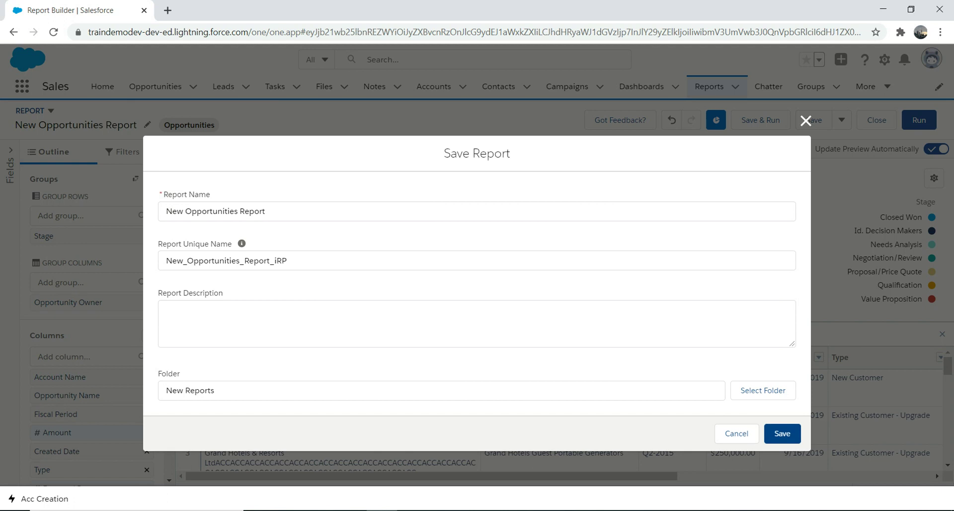
{"action": "left_click", "coordinate": [782, 434]}
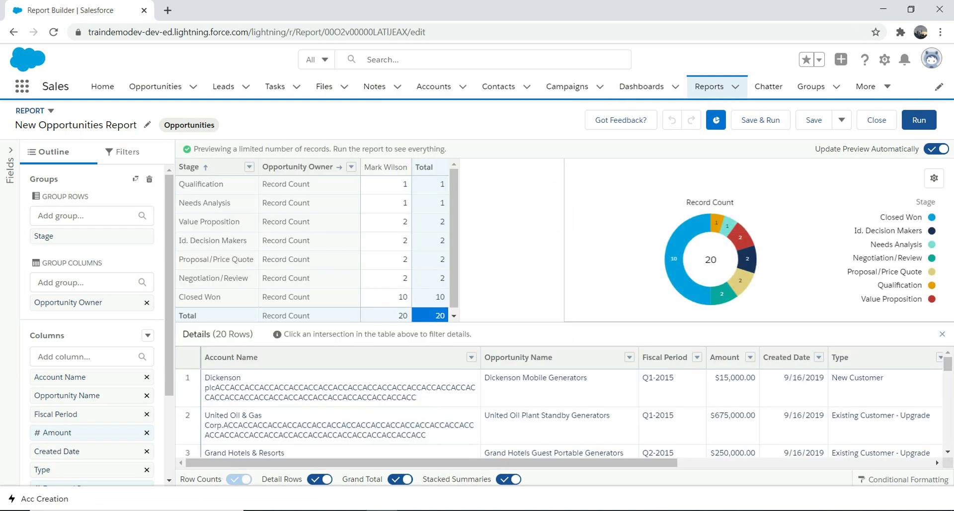
- Run the New Opportunities Report and review its donut chart and the summary table below it
{"action": "left_click", "coordinate": [919, 121]}
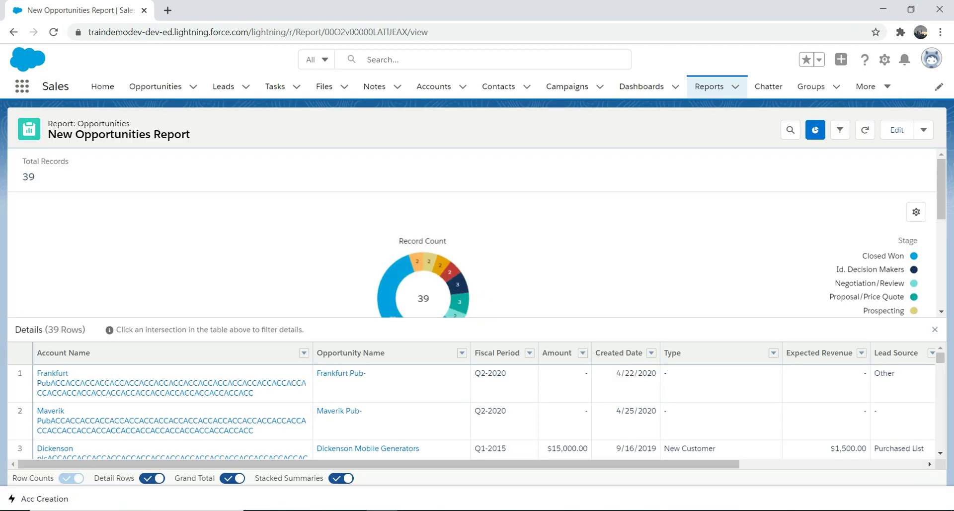
{"action": "left_click_drag", "start_coordinate": [940, 189], "coordinate": [941, 214]}
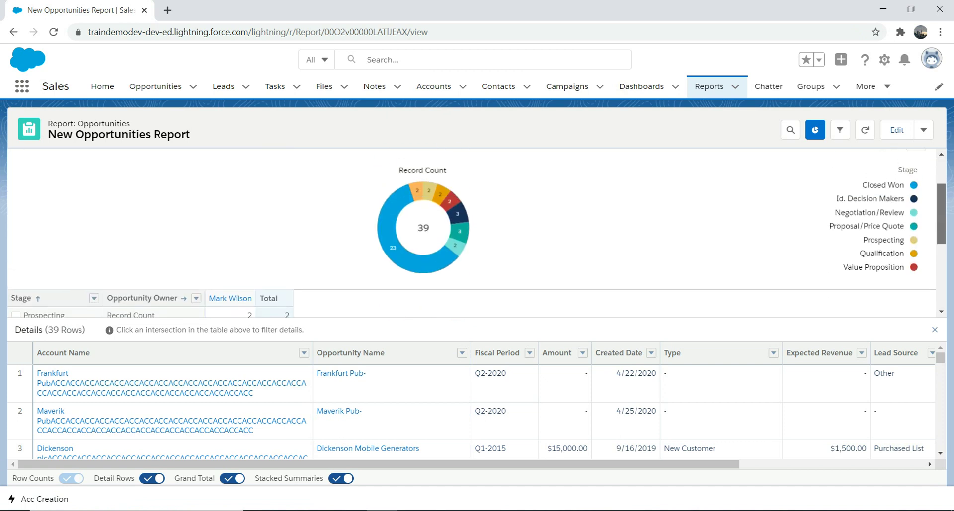
{"action": "scroll", "coordinate": [472, 233], "scroll_direction": "up", "scroll_amount": 2}
- Add the report to a new dashboard named Demo Dashboard in the Private Dashboards folder
{"action": "left_click", "coordinate": [923, 130]}
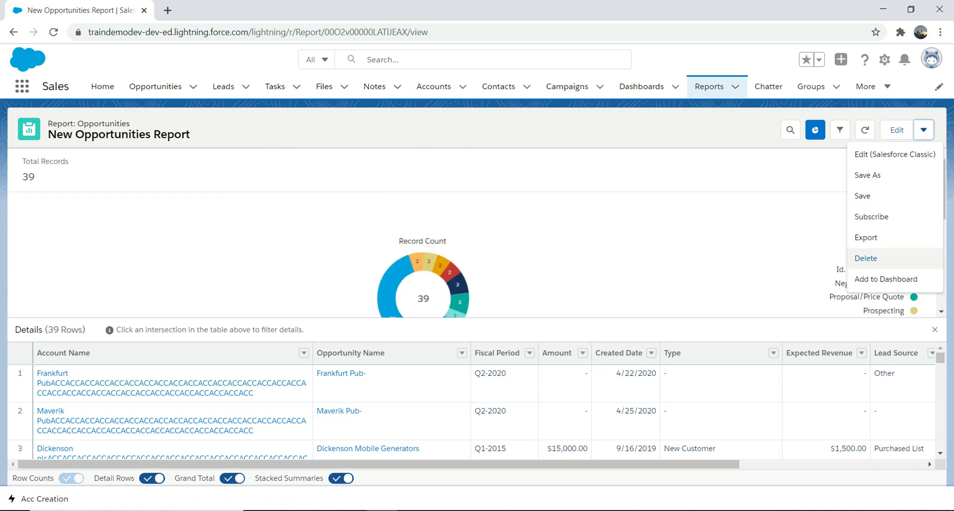
{"action": "left_click", "coordinate": [886, 279]}
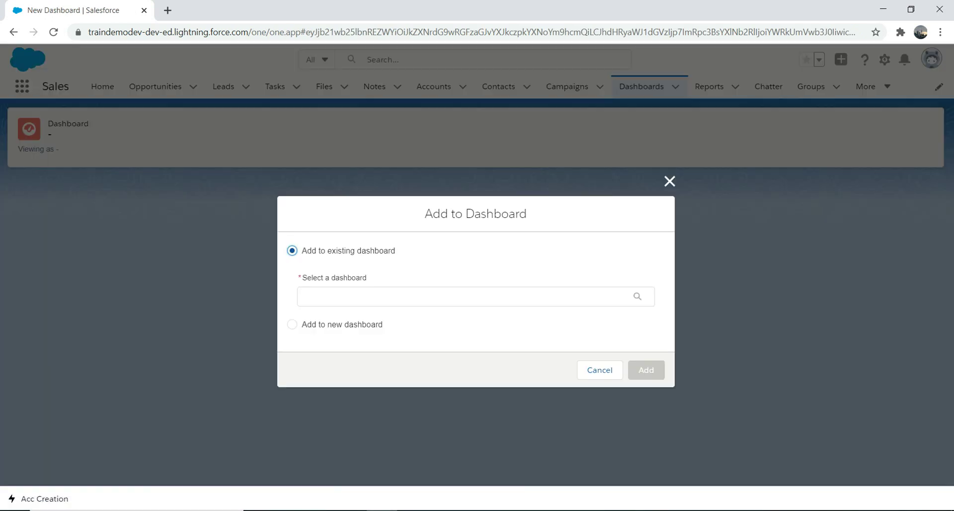
{"action": "left_click", "coordinate": [462, 296]}
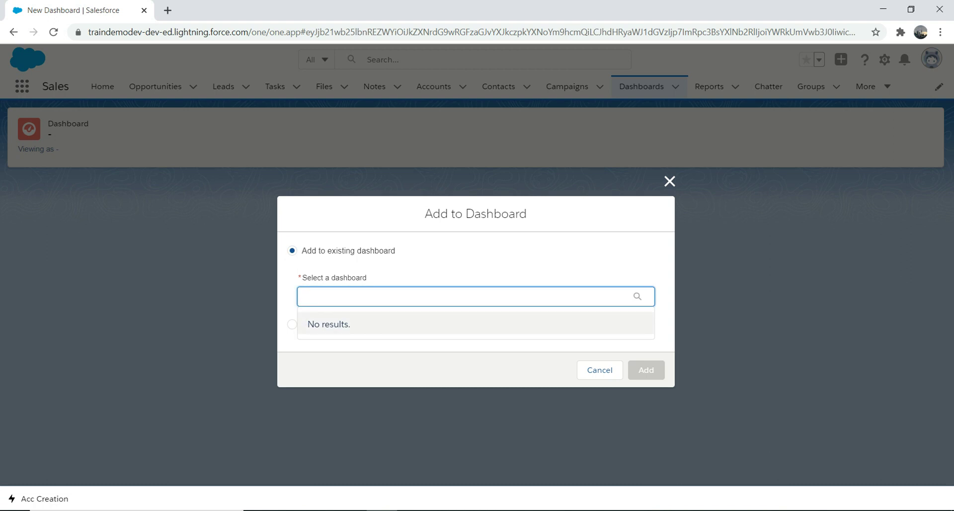
{"action": "left_click", "coordinate": [477, 259]}
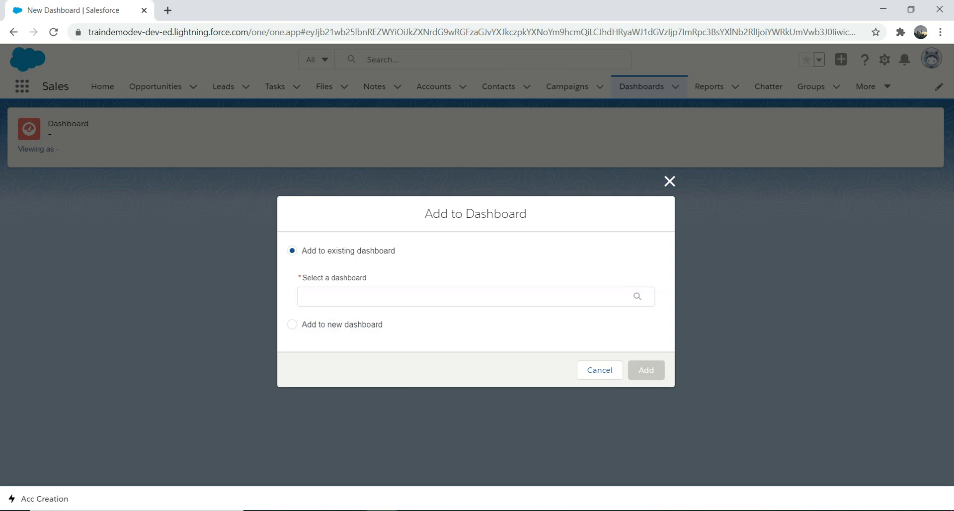
{"action": "left_click", "coordinate": [292, 325]}
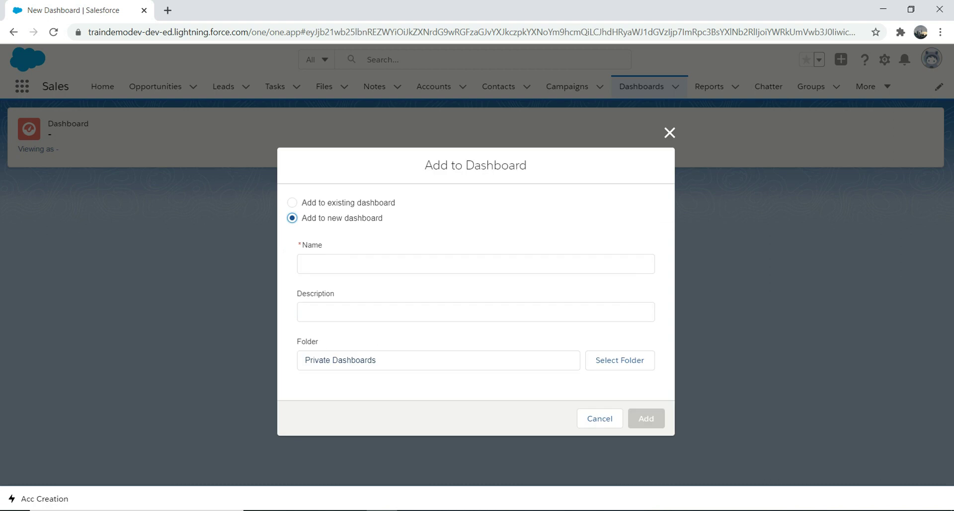
{"action": "left_click", "coordinate": [475, 264]}
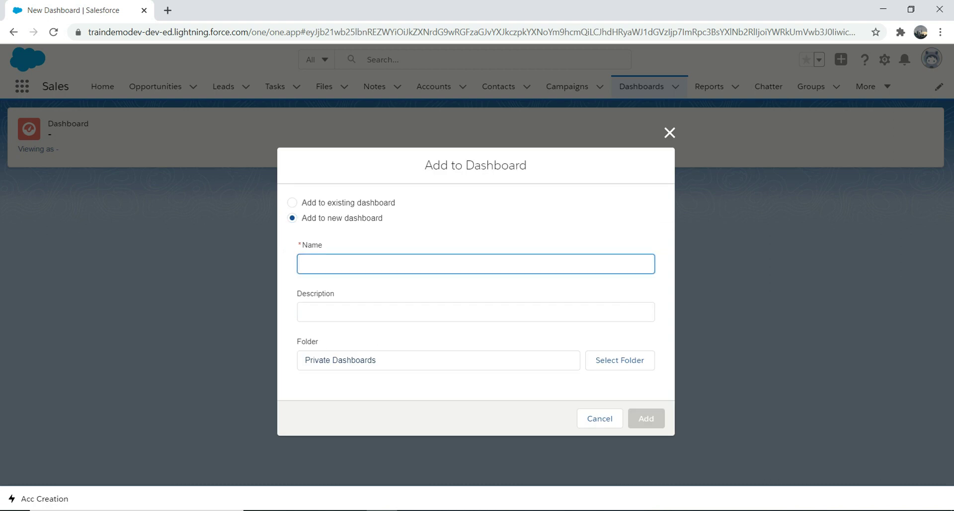
{"action": "type", "text": "Dem"}
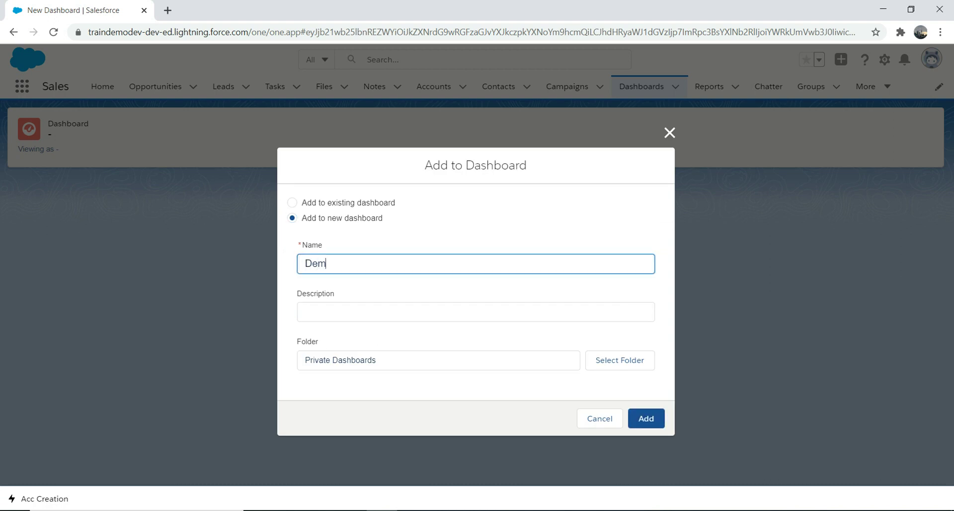
{"action": "type", "text": "o Dashboard"}
{"action": "left_click", "coordinate": [646, 418]}
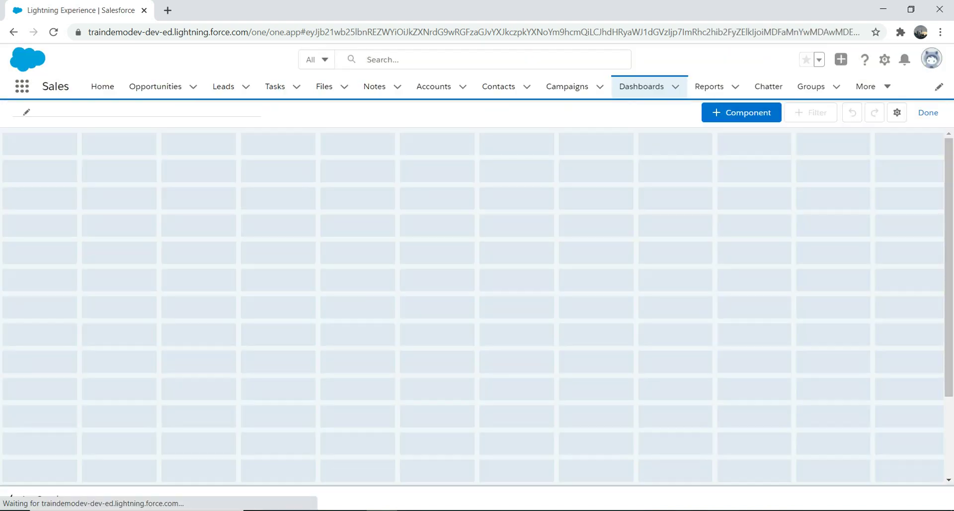
- Add the New Opportunities Report component to the dashboard using the report's chart settings, and go to the reports list
{"action": "left_click", "coordinate": [704, 113]}
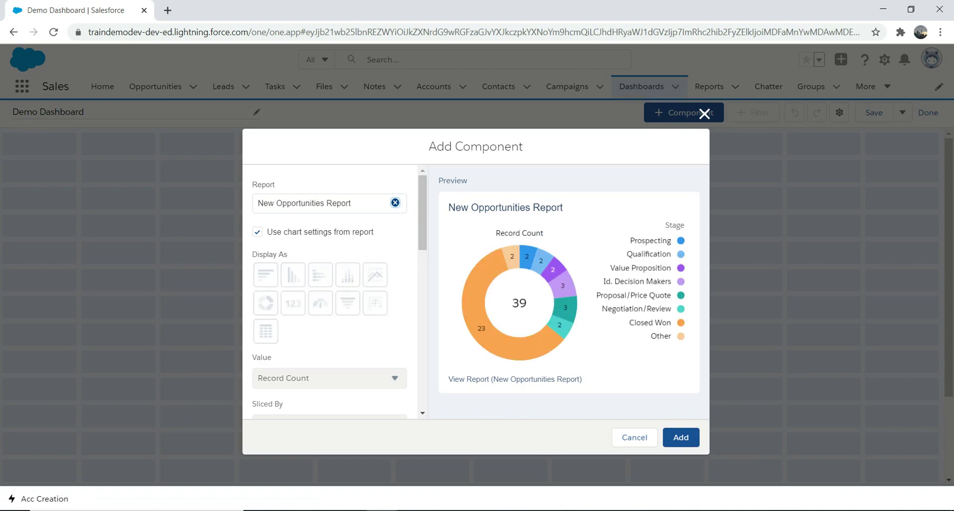
{"action": "left_click", "coordinate": [680, 438]}
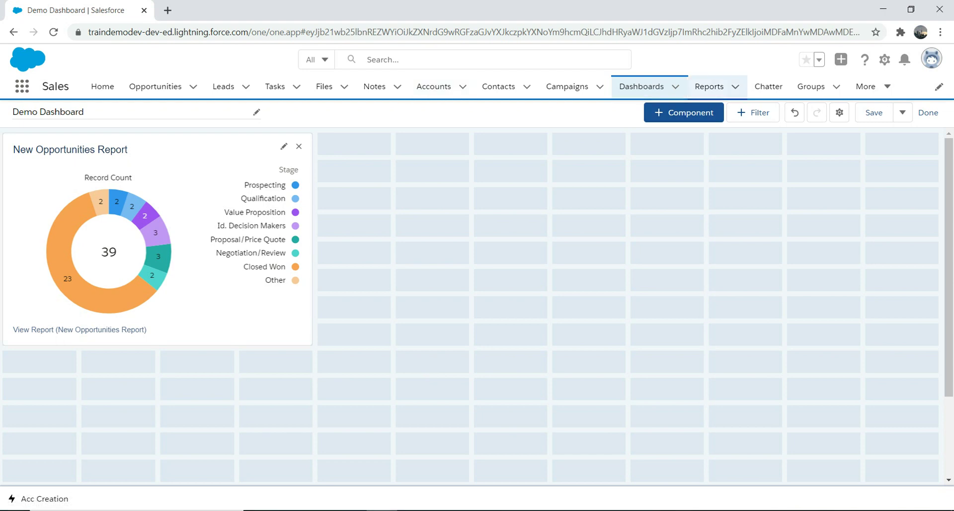
{"action": "left_click", "coordinate": [709, 86]}
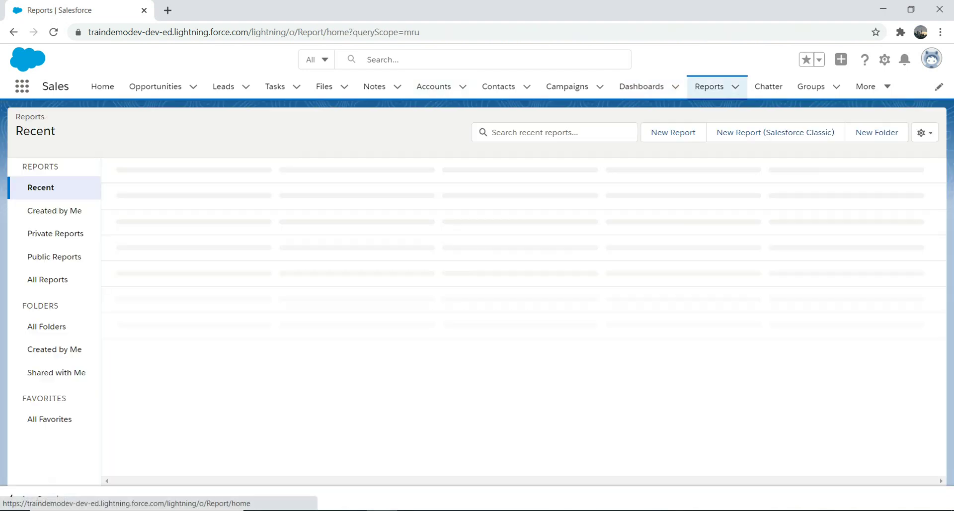
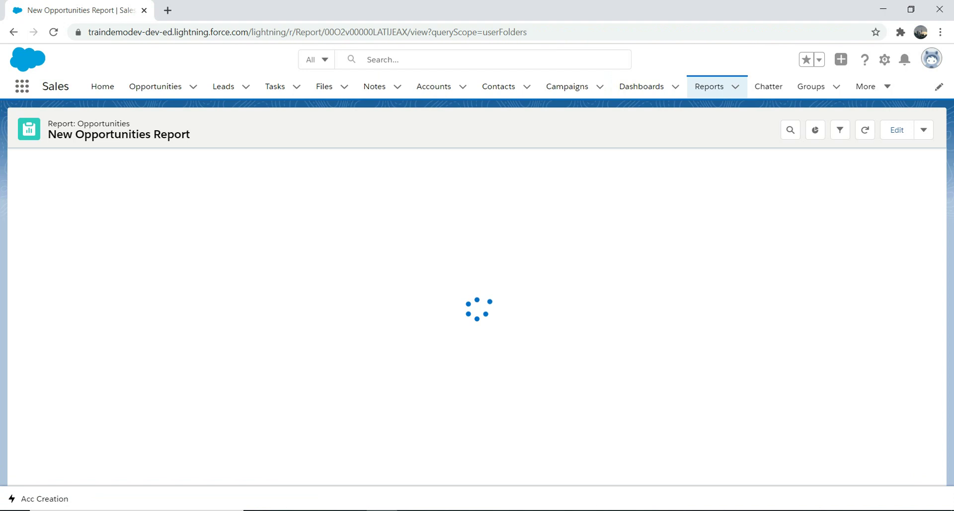
- Subscribe to the New Opportunities Report weekly on Friday at 6:00 PM, sent to and run as Me
{"action": "left_click", "coordinate": [923, 130]}
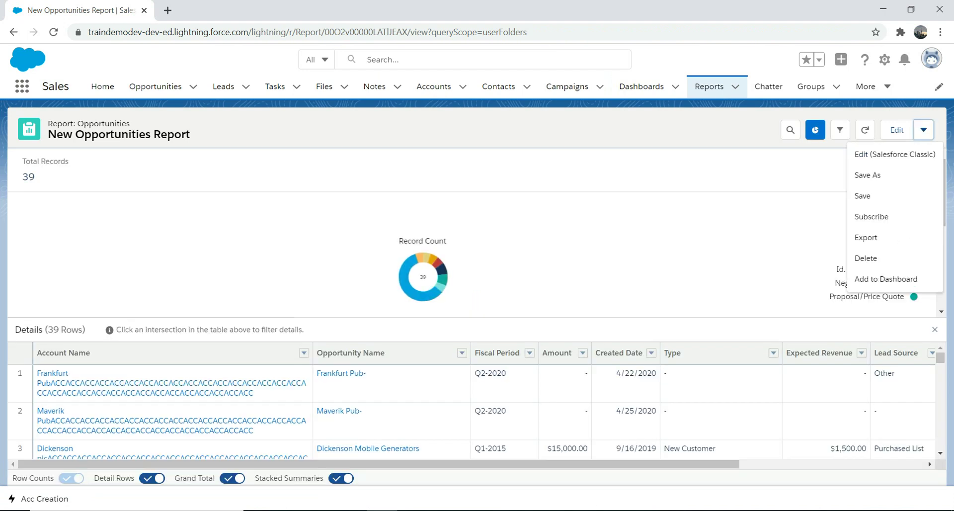
{"action": "left_click", "coordinate": [871, 217]}
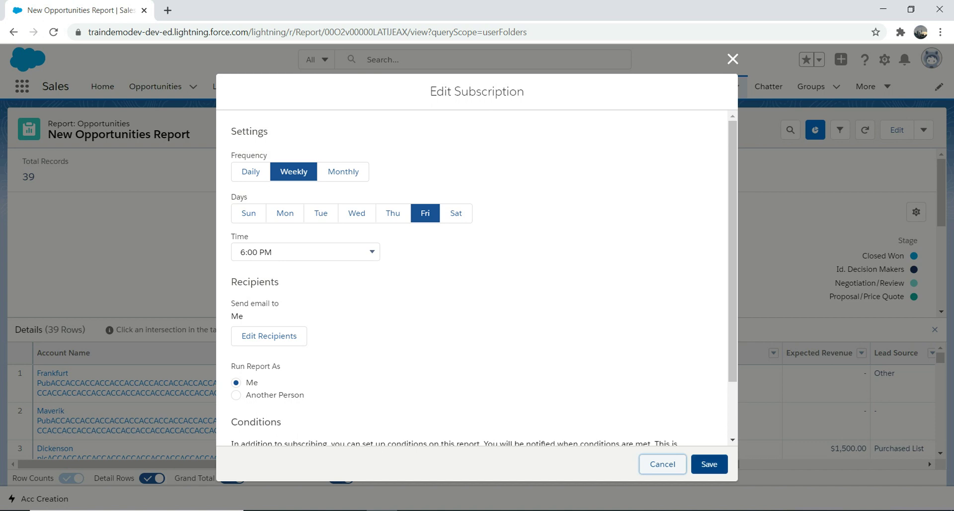
{"action": "left_click", "coordinate": [709, 465]}
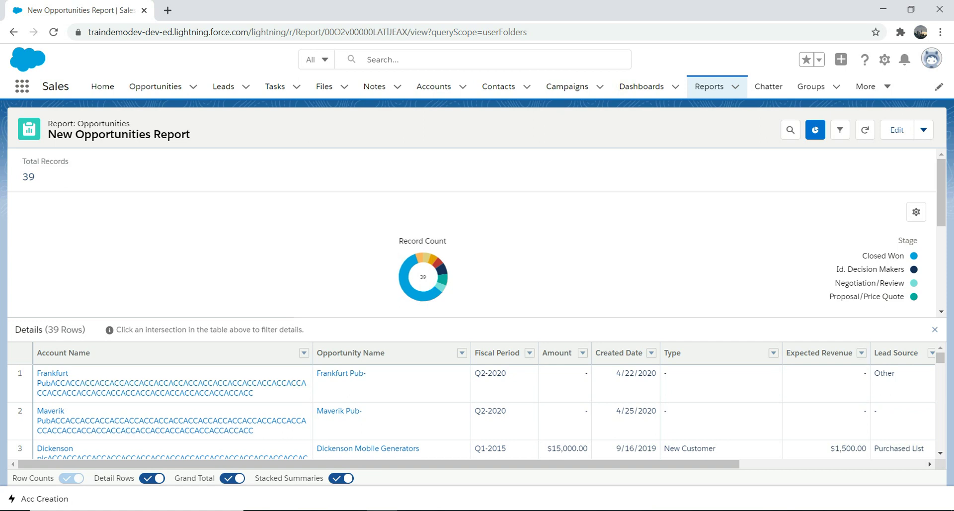
{"action": "left_click", "coordinate": [923, 129]}
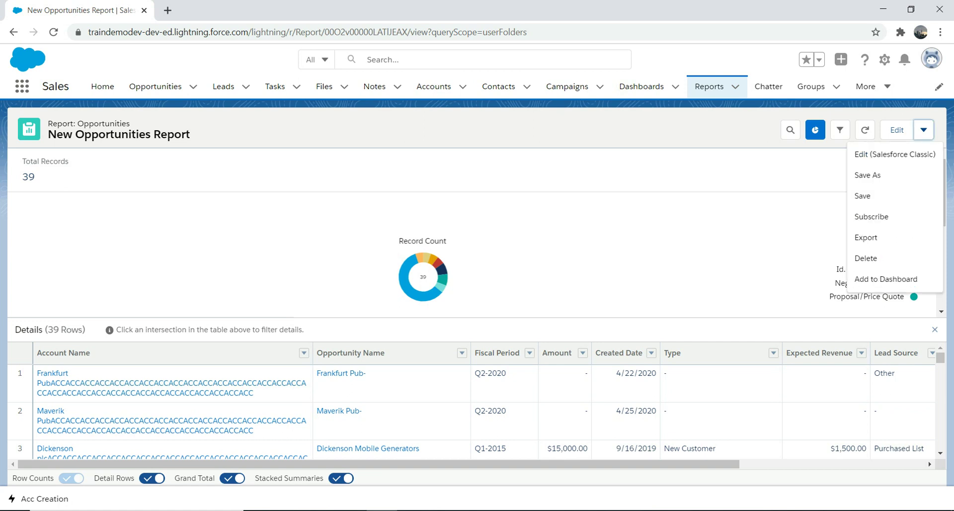
{"action": "left_click", "coordinate": [865, 237]}
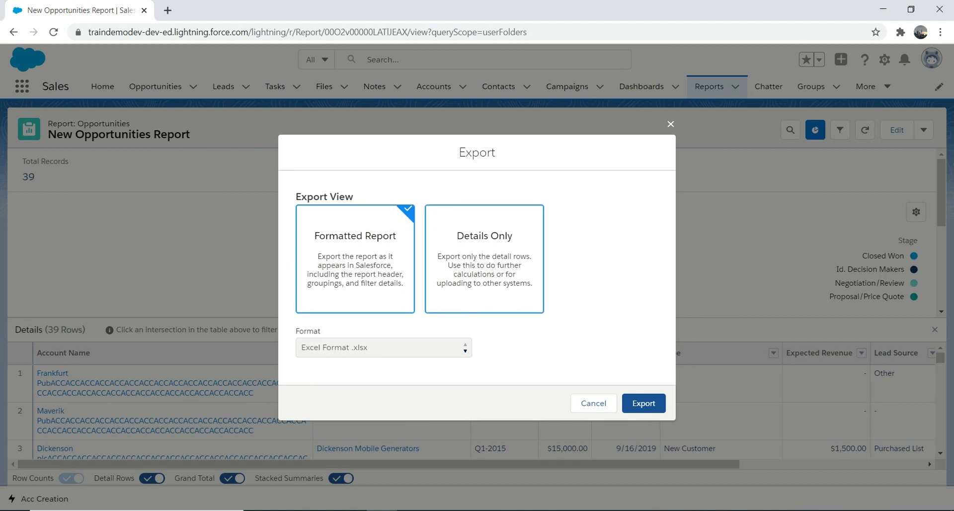
{"action": "left_click", "coordinate": [484, 260]}
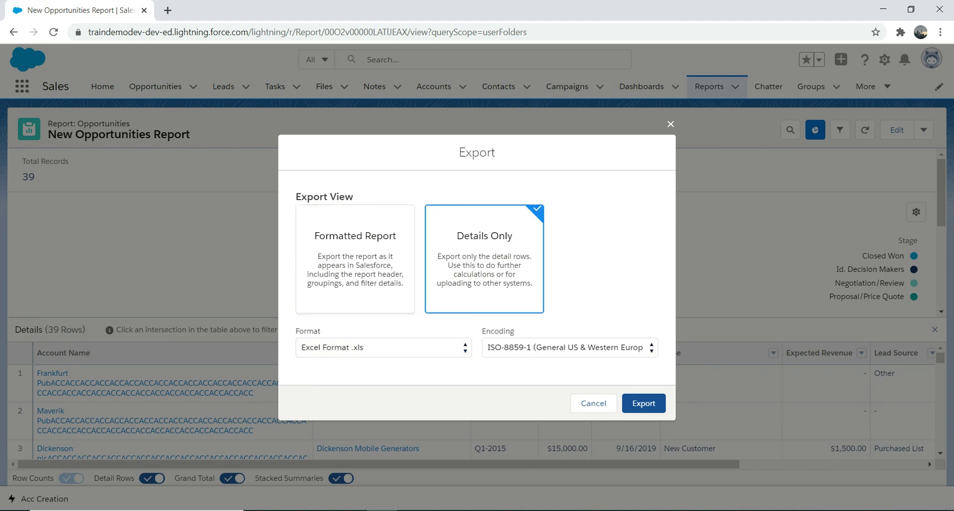
{"action": "left_click", "coordinate": [384, 347]}
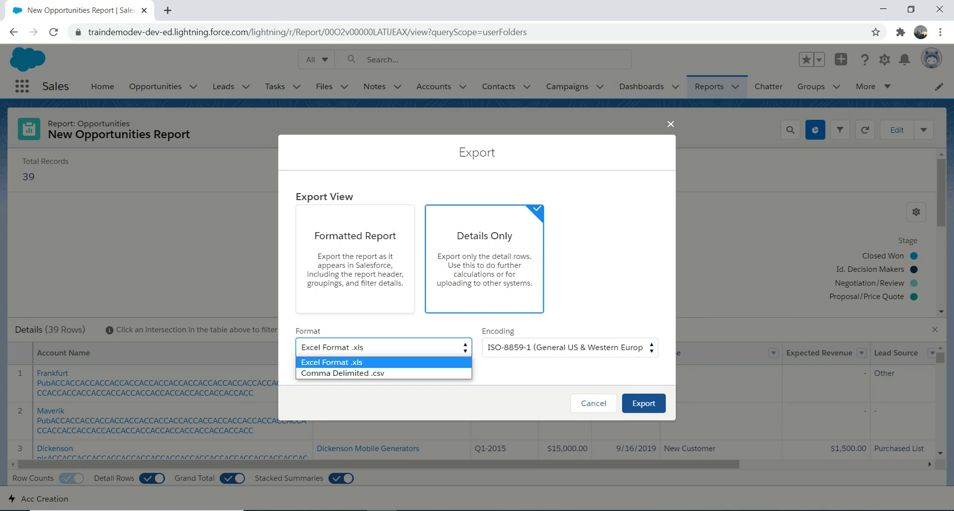
{"action": "left_click", "coordinate": [356, 259]}
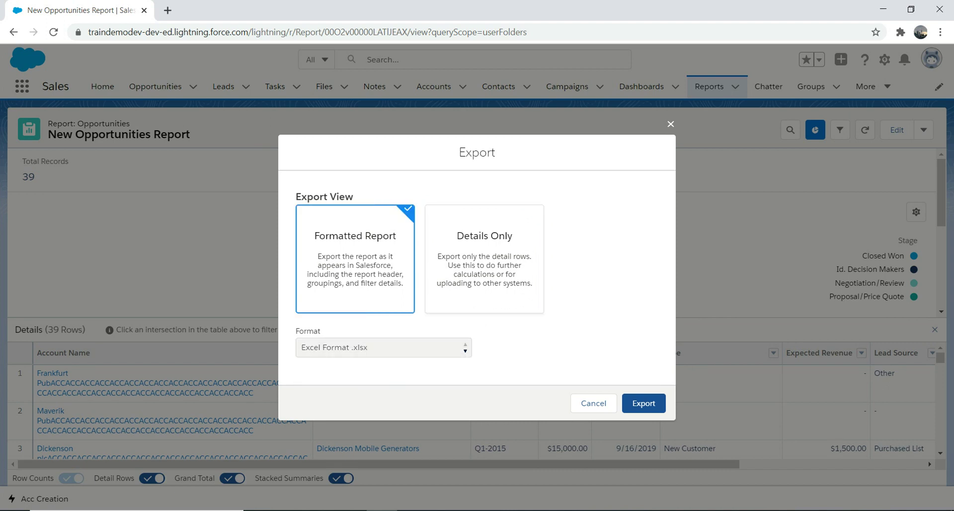
{"action": "left_click", "coordinate": [594, 403]}
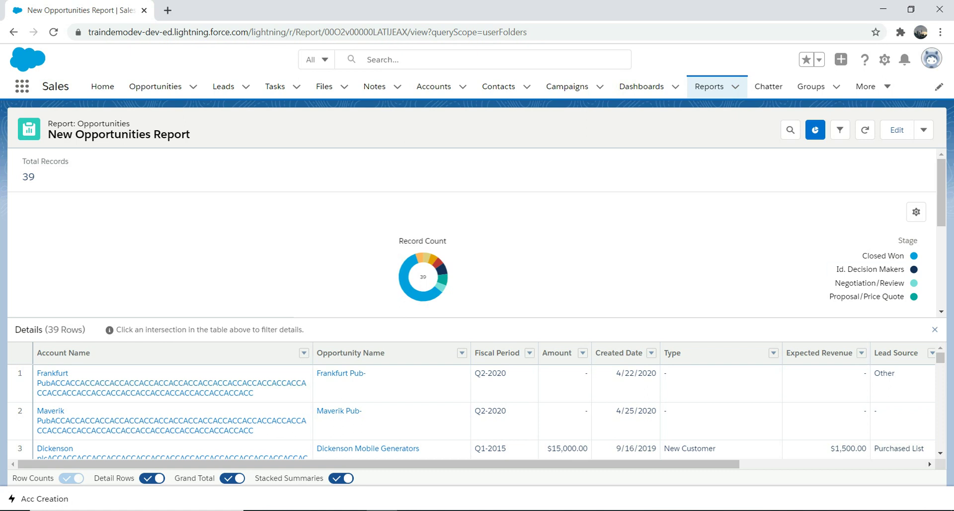
- Filter the report's Close Date range to Current FY, and open the report for editing
{"action": "left_click", "coordinate": [840, 130]}
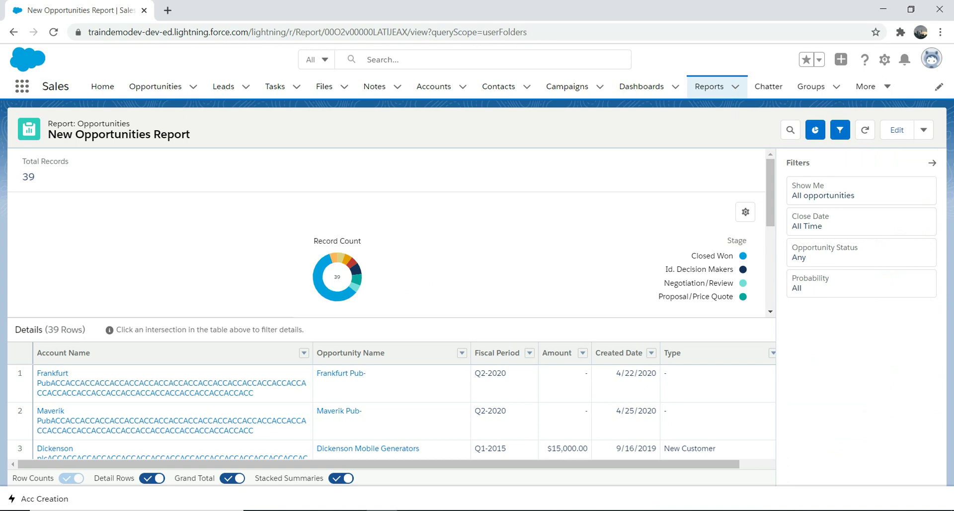
{"action": "left_click", "coordinate": [861, 221]}
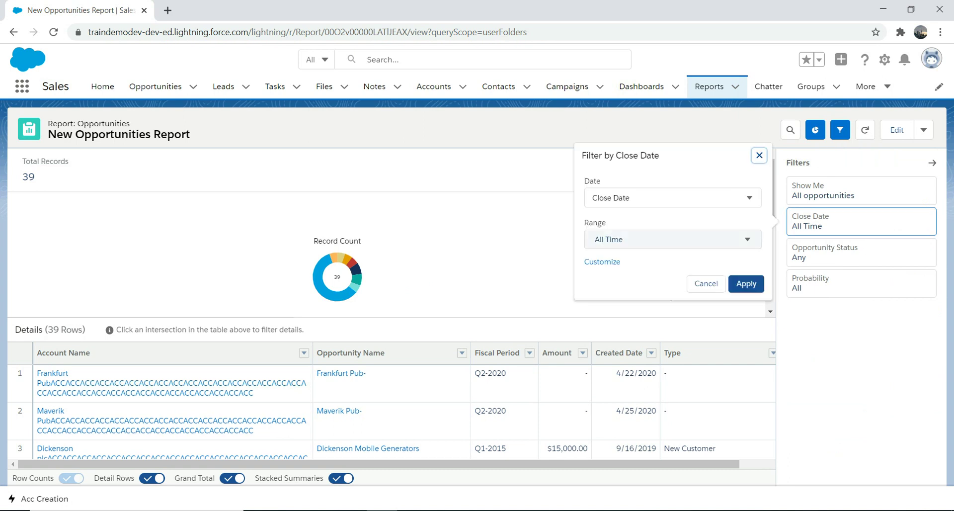
{"action": "left_click", "coordinate": [670, 239]}
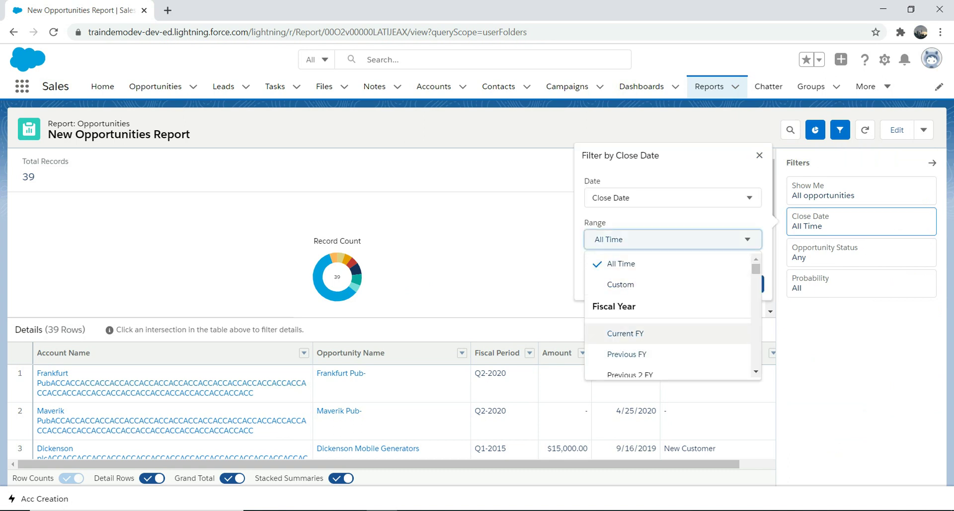
{"action": "left_click", "coordinate": [625, 333]}
{"action": "left_click", "coordinate": [745, 283]}
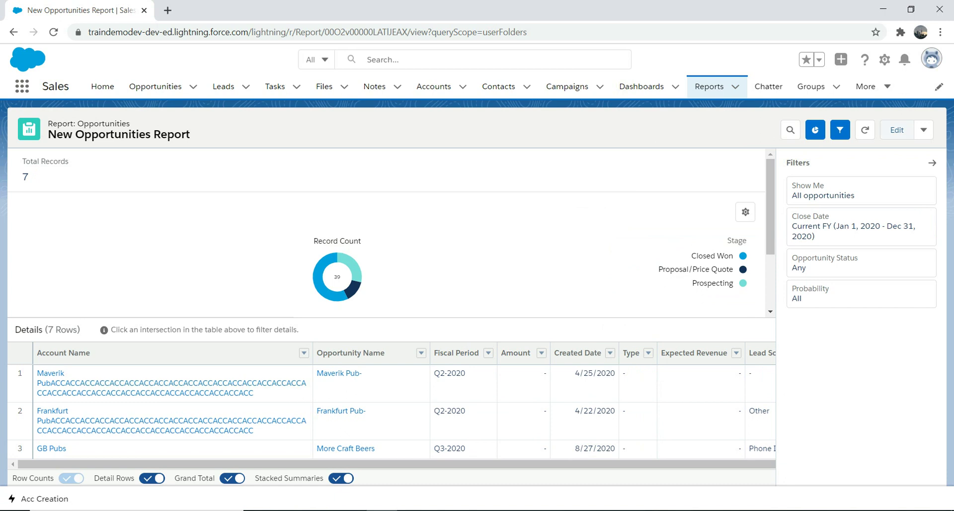
{"action": "left_click", "coordinate": [897, 129]}
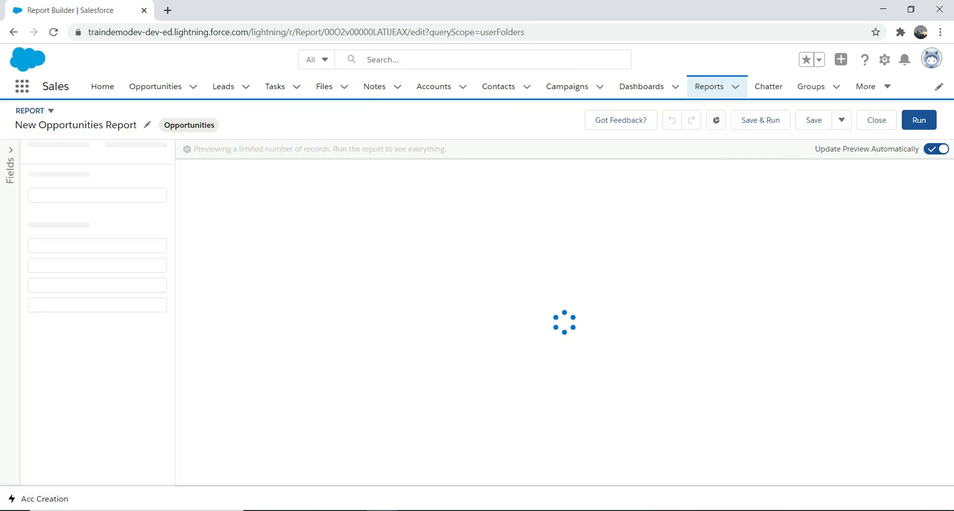